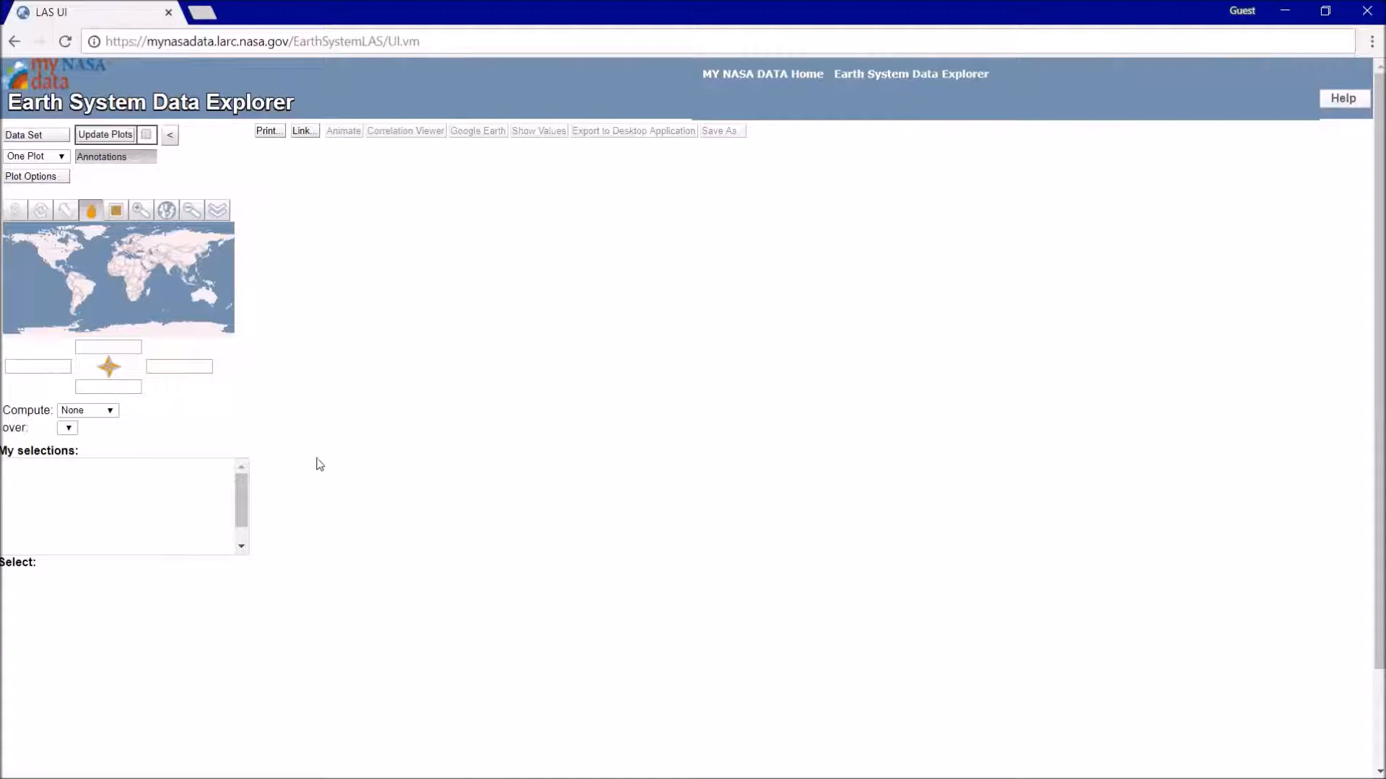
# - Load the Daily Sea Surface Temperature (GHRSST) data set from the Hydrosphere category
pyautogui.click(35, 138)
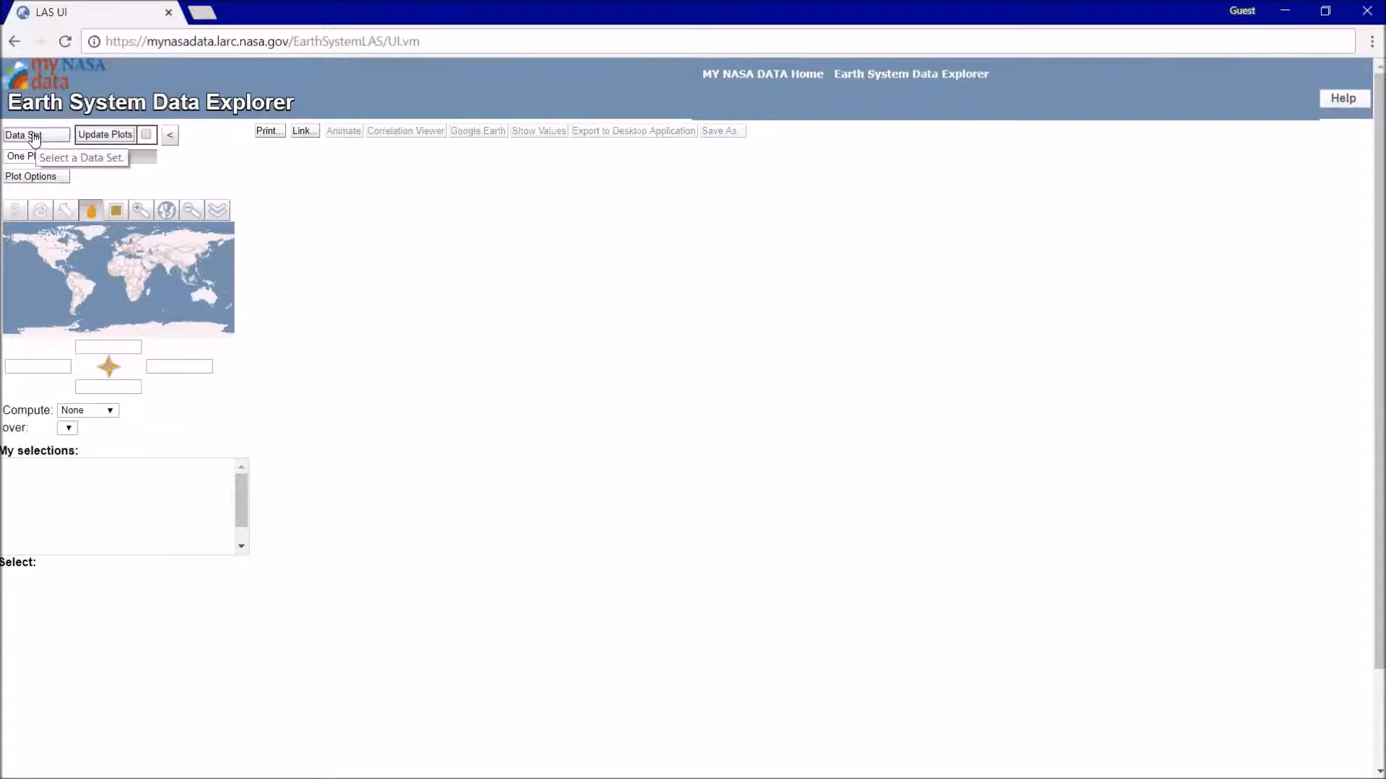
pyautogui.click(21, 295)
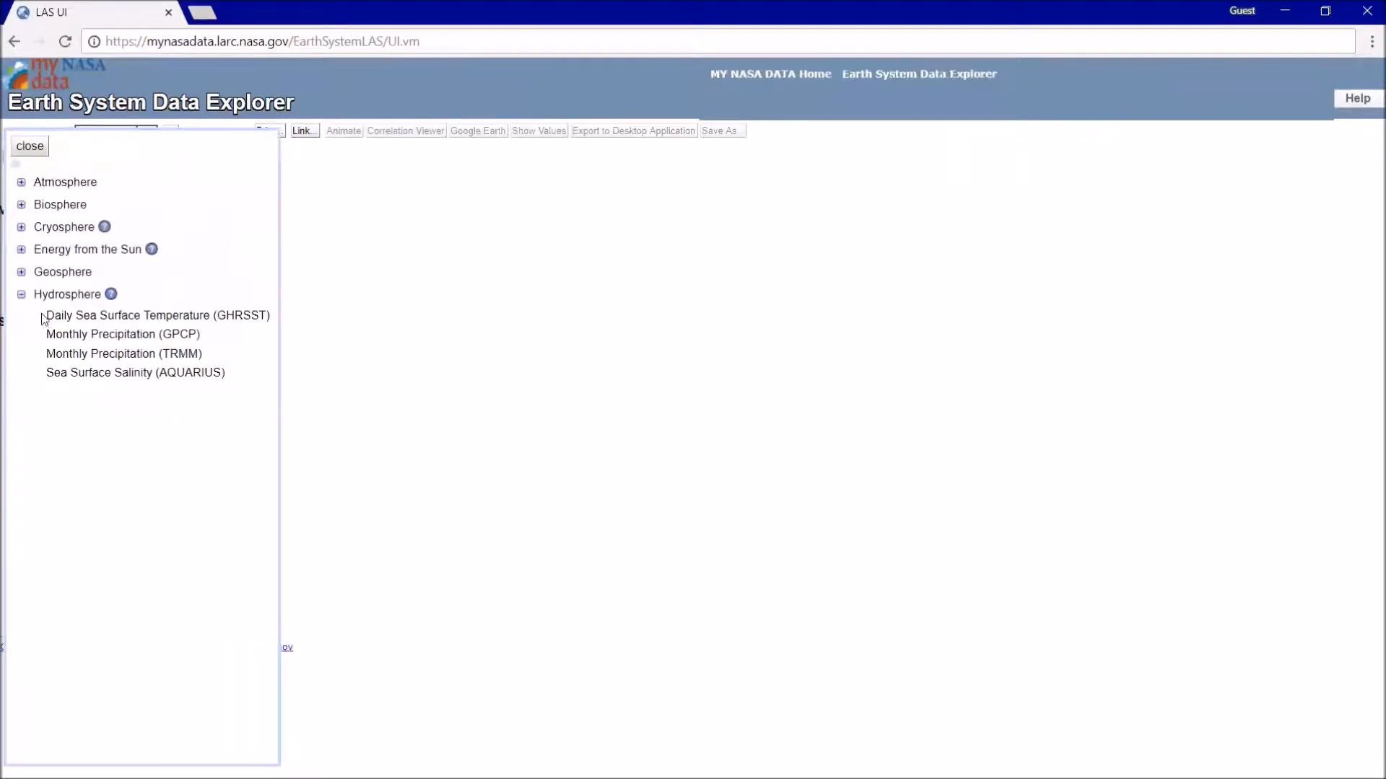
pyautogui.click(86, 315)
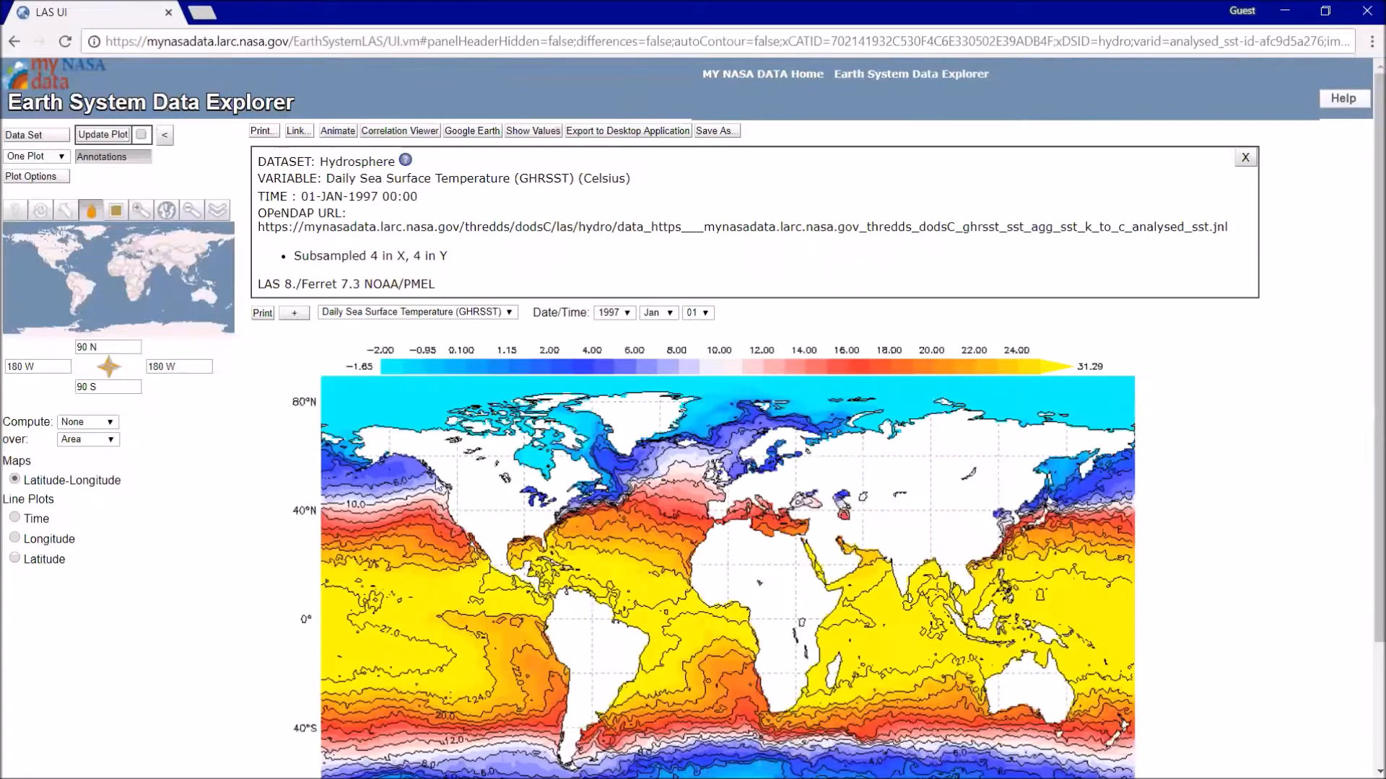
# - Check the Hurricane Irma track image in Photos, return to the browser and hide the annotation box above the temperature plot
pyautogui.hotkey('alt', 'Tab')
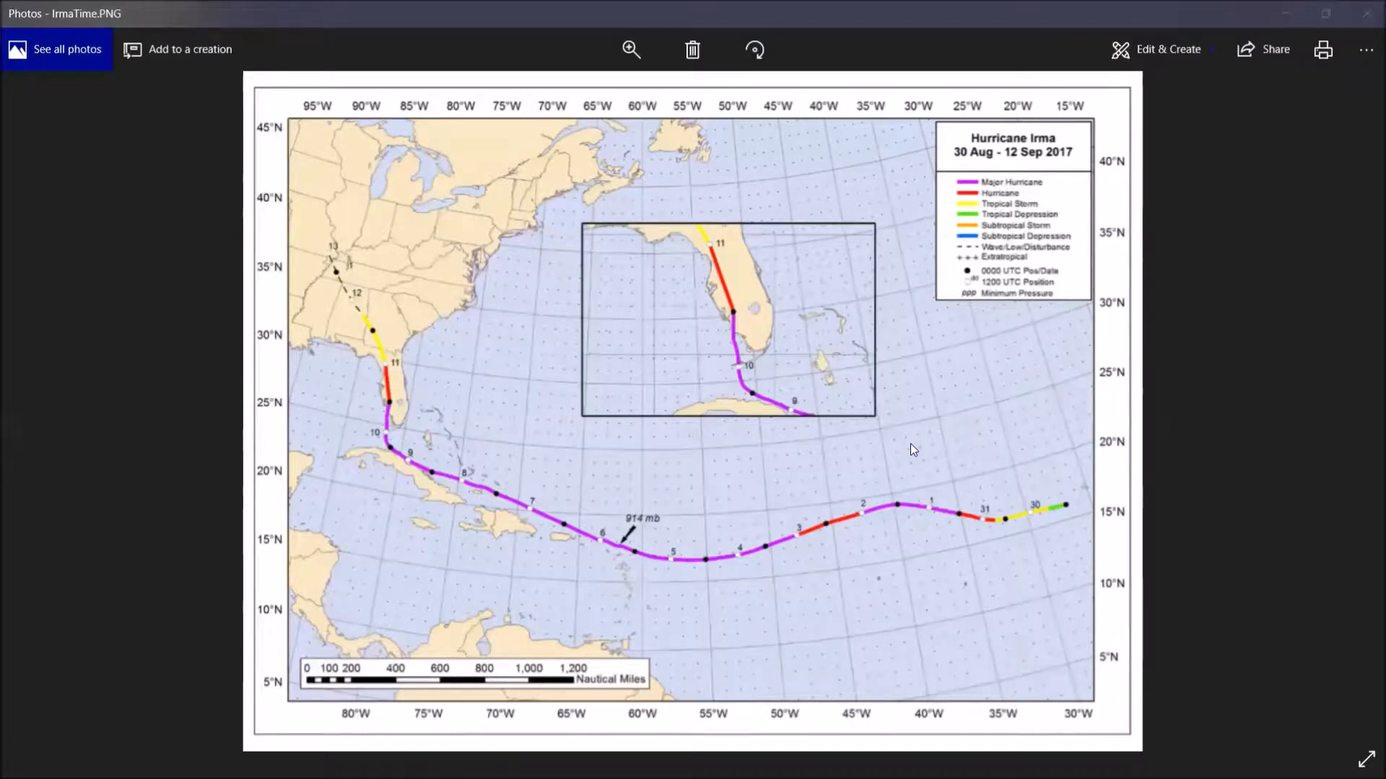
pyautogui.hotkey('alt', 'Tab')
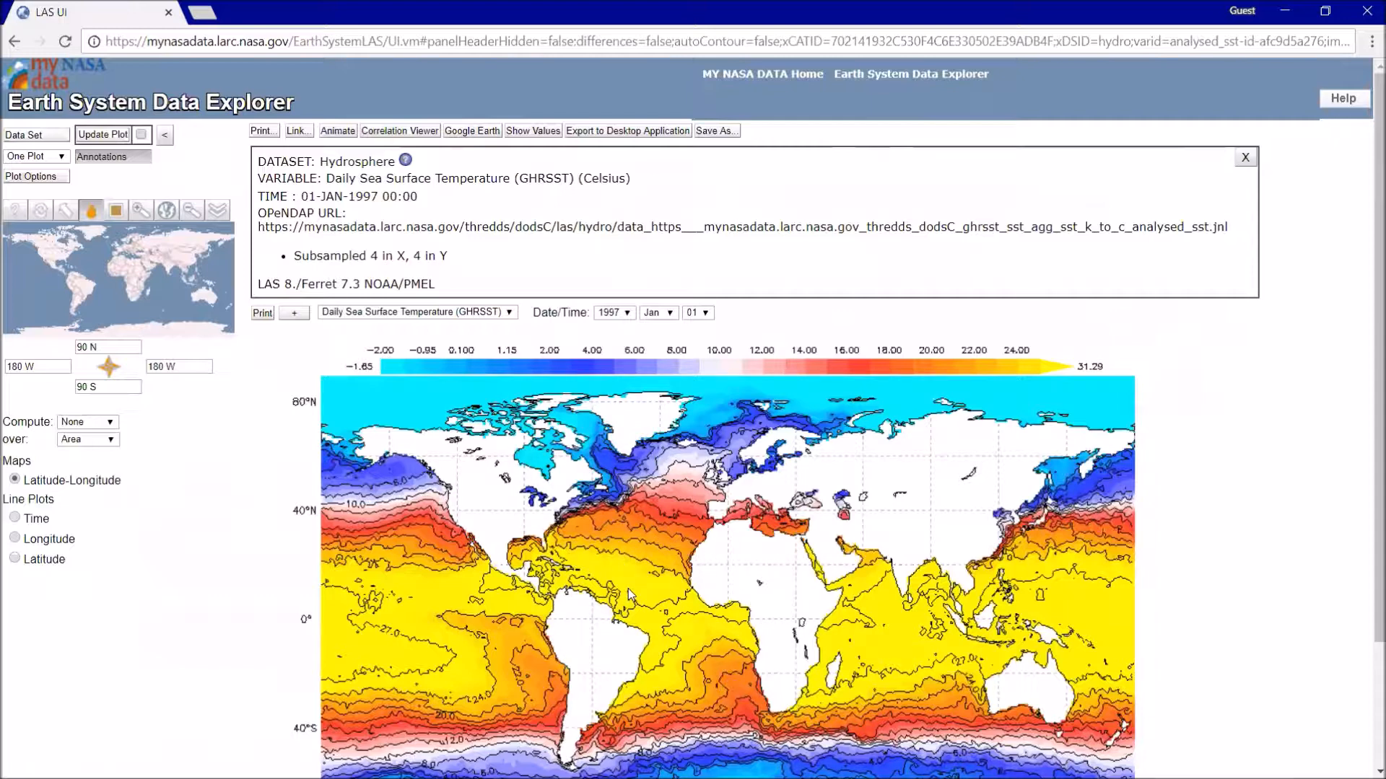
pyautogui.scroll(-2, 628, 588)
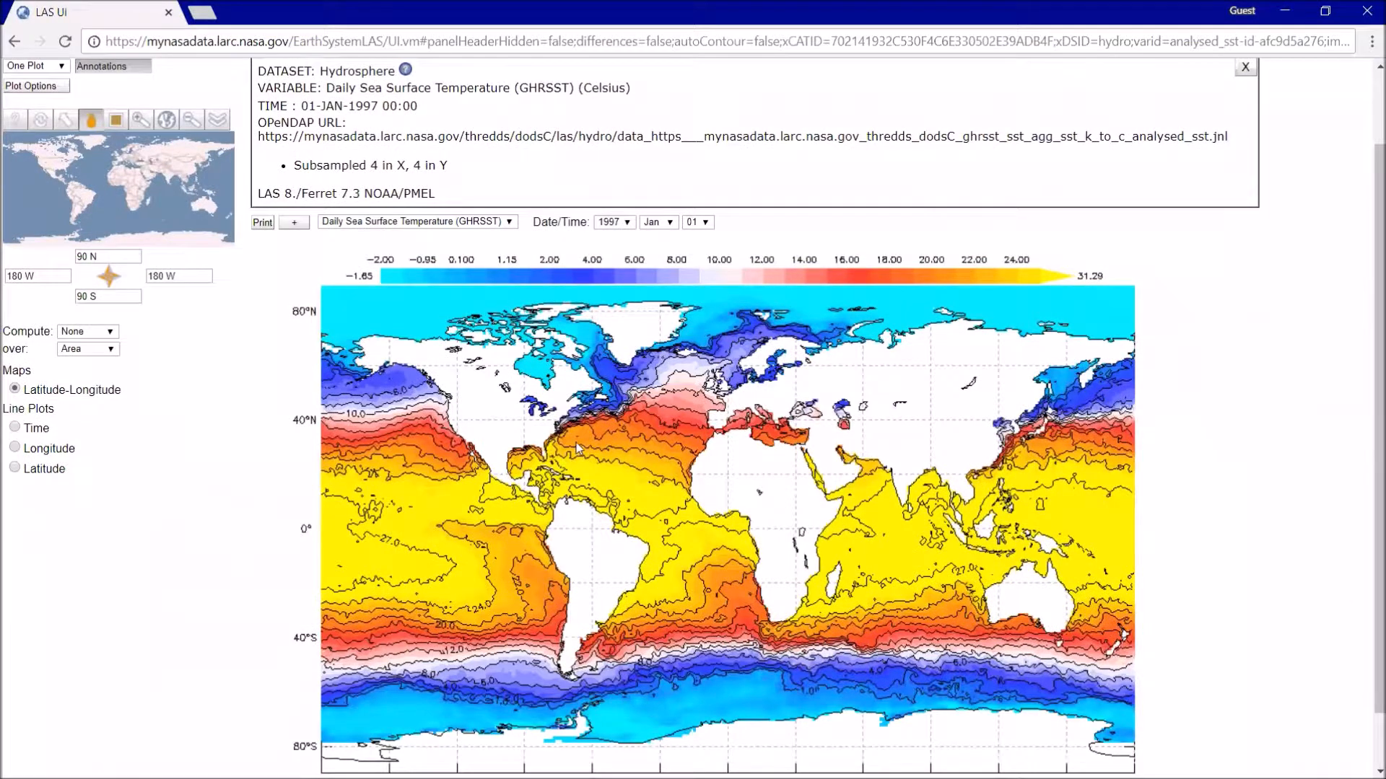
pyautogui.scroll(2, 646, 465)
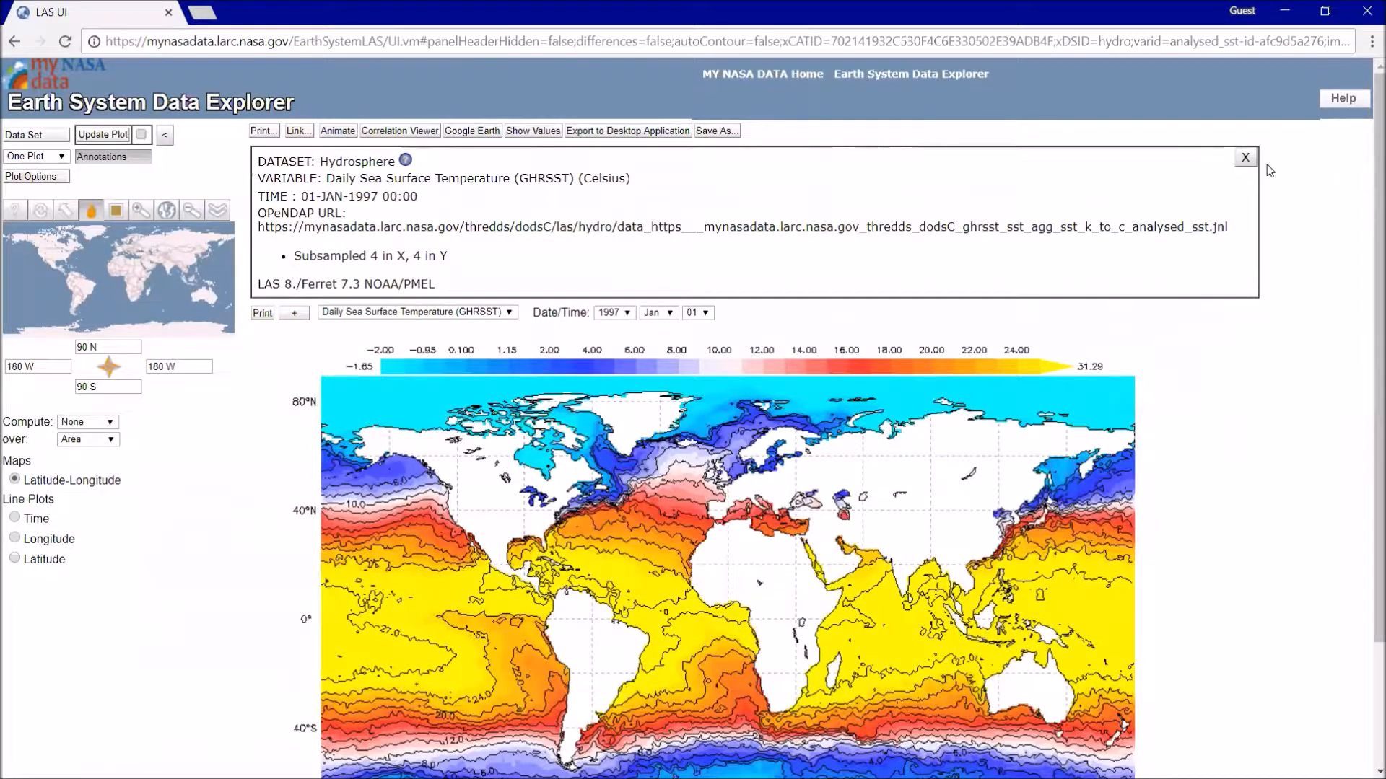
pyautogui.click(1245, 159)
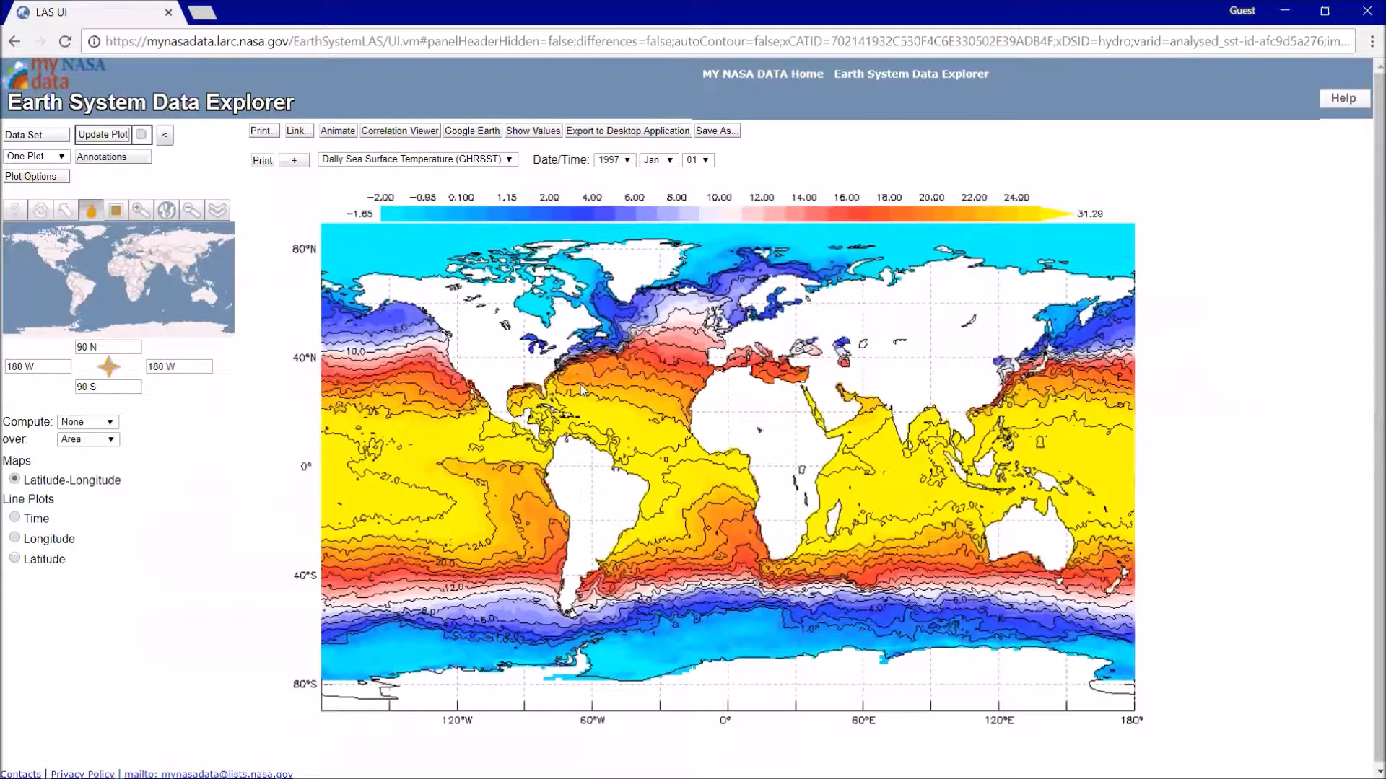
# - Zoom and pan the small navigation map to the North Atlantic between the Americas and Africa
pyautogui.click(120, 215)
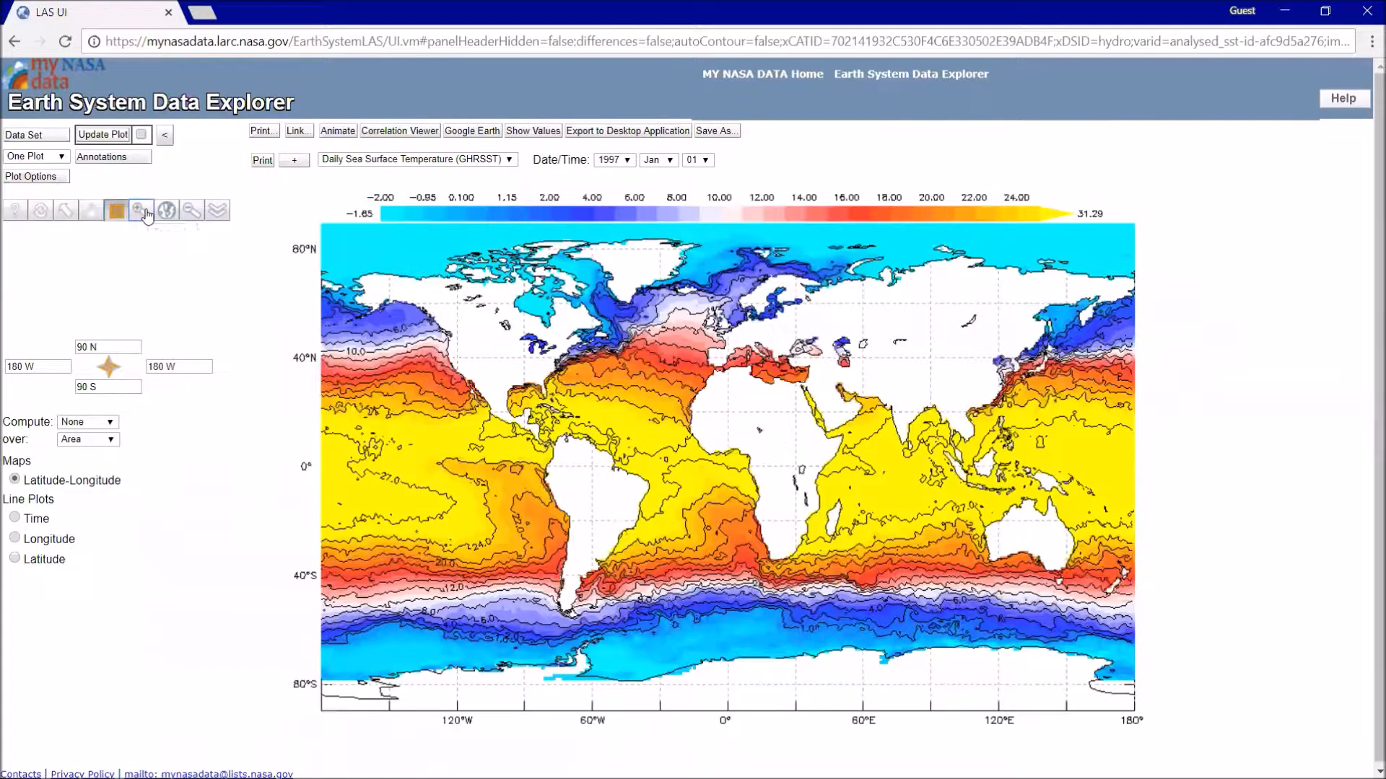
pyautogui.click(92, 212)
pyautogui.moveTo(41, 239); pyautogui.dragTo(151, 254)
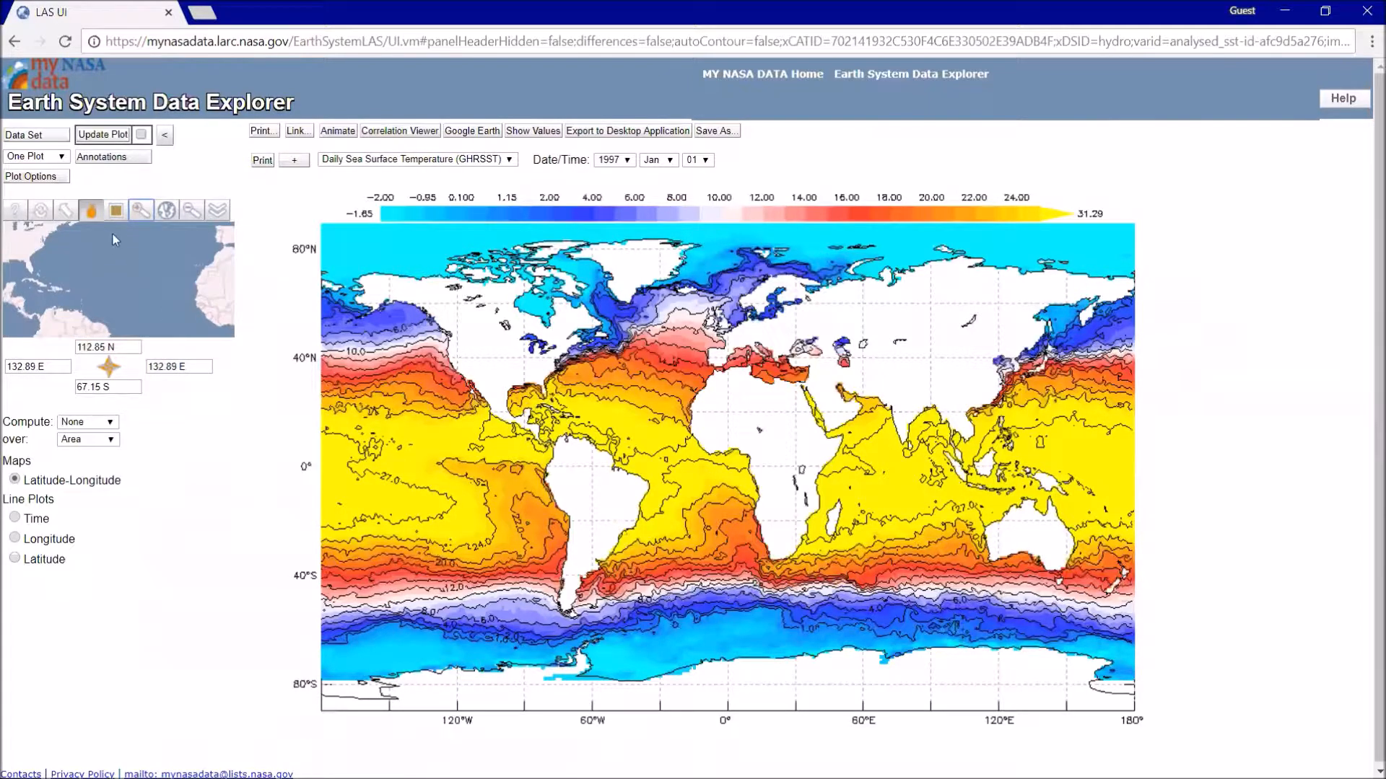
pyautogui.click(115, 214)
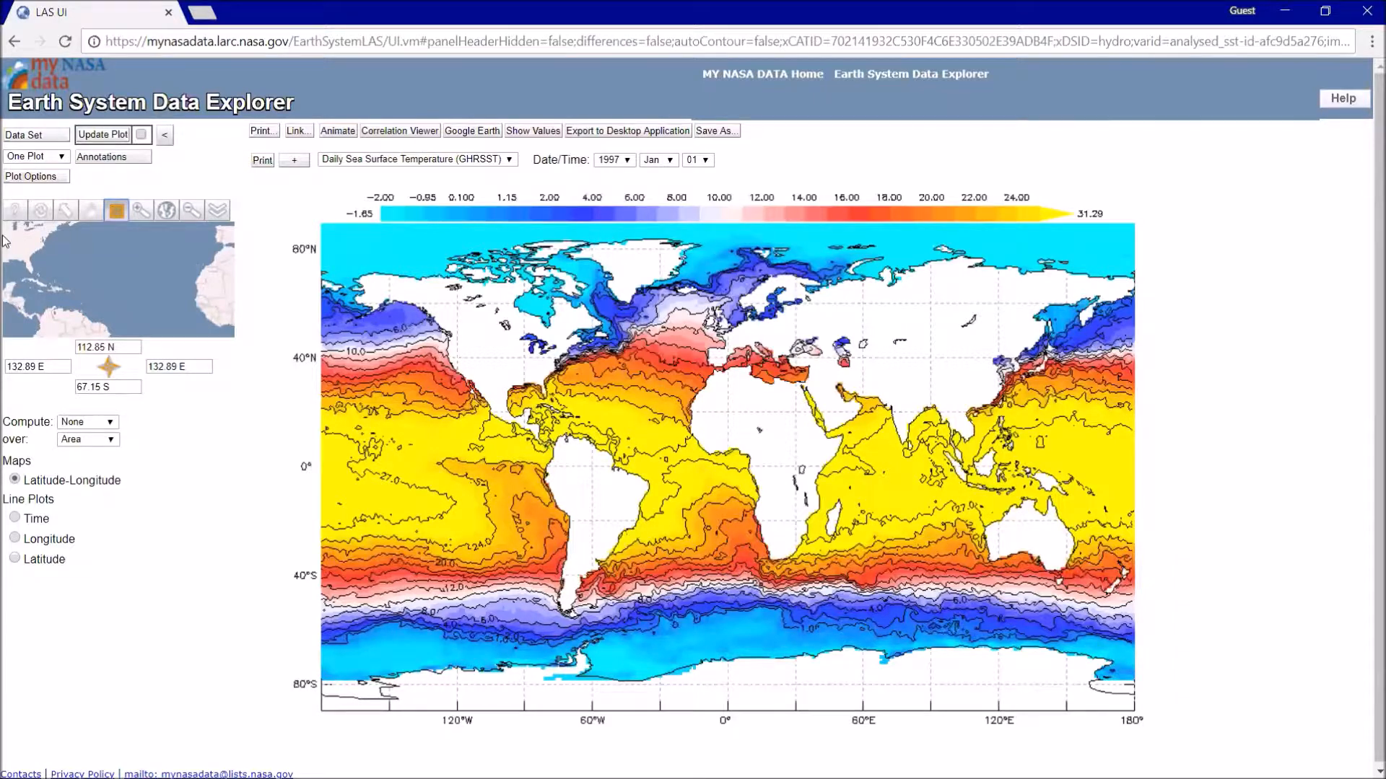
pyautogui.moveTo(3, 231)
pyautogui.mouseDown()
pyautogui.moveTo(39, 271)
pyautogui.moveTo(171, 328)
pyautogui.mouseUp()
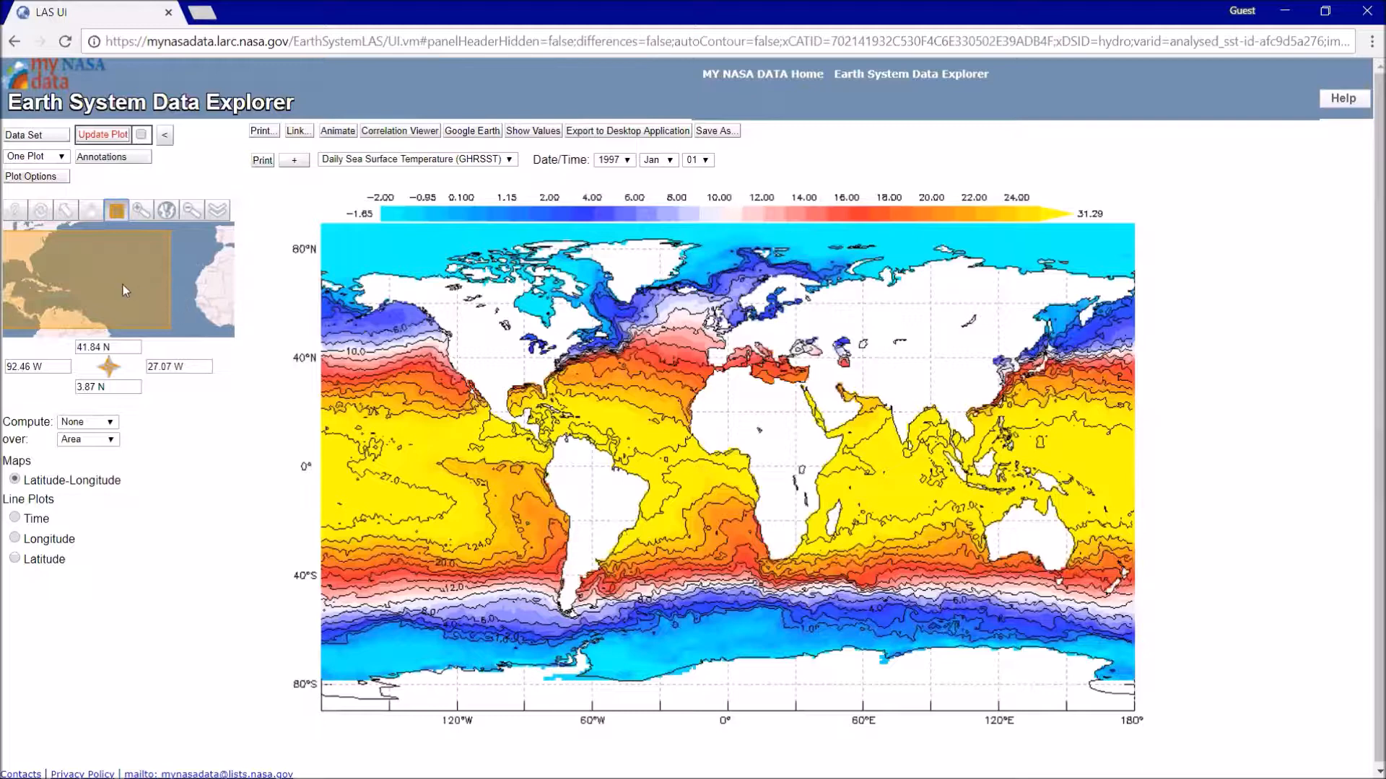
pyautogui.click(107, 214)
pyautogui.click(15, 231)
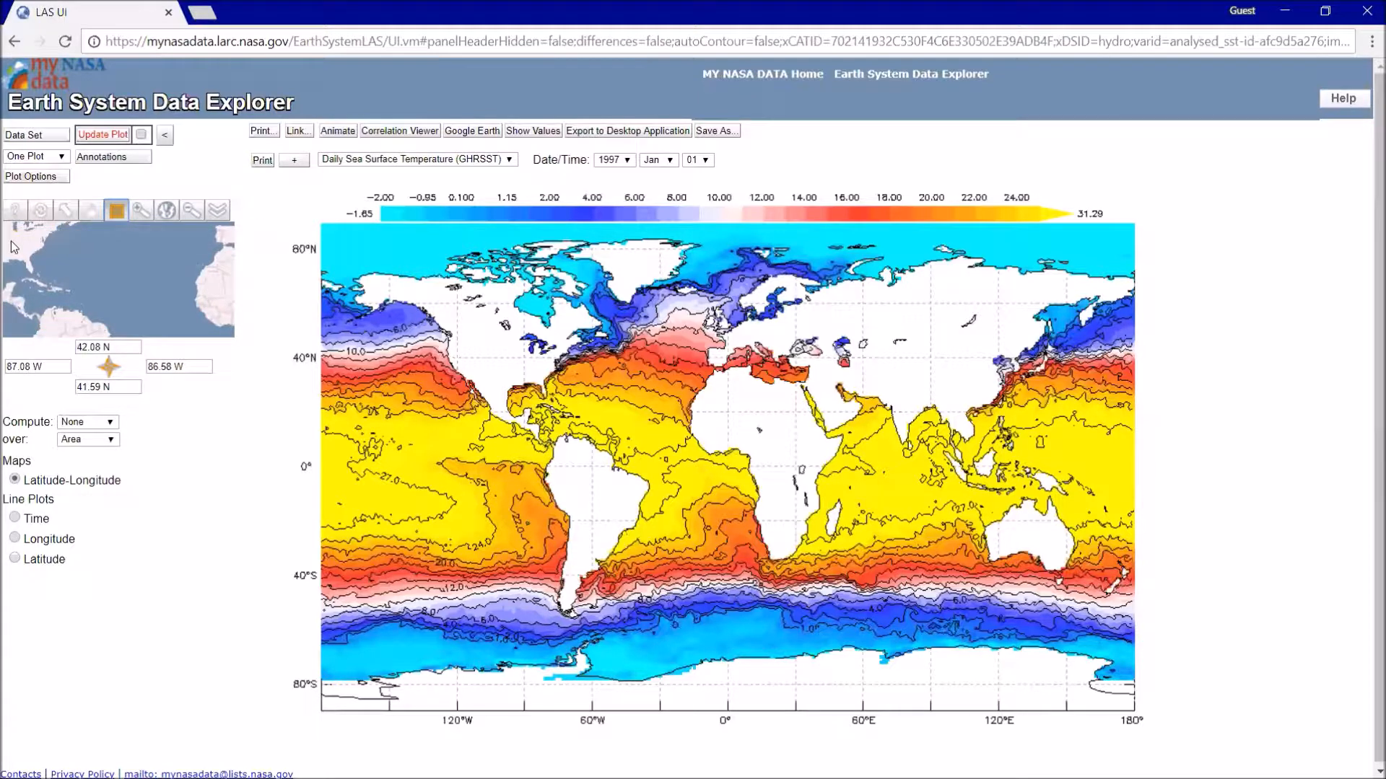
# - Select the Atlantic region from about 41.84 N to 7.03 N and 88.59 W to 13.36 W, and update the plot with automatic updating on
pyautogui.moveTo(13, 232); pyautogui.dragTo(205, 318)
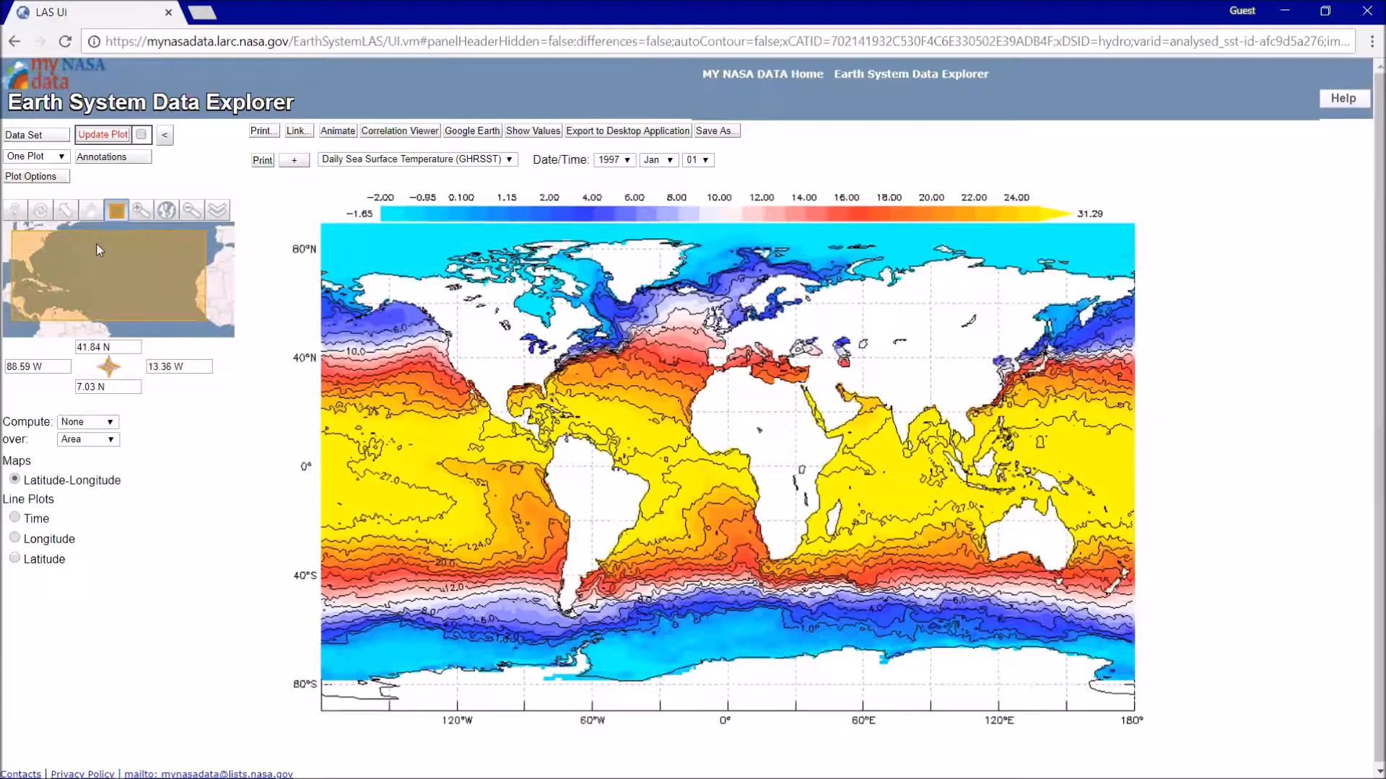
pyautogui.click(141, 134)
pyautogui.click(128, 136)
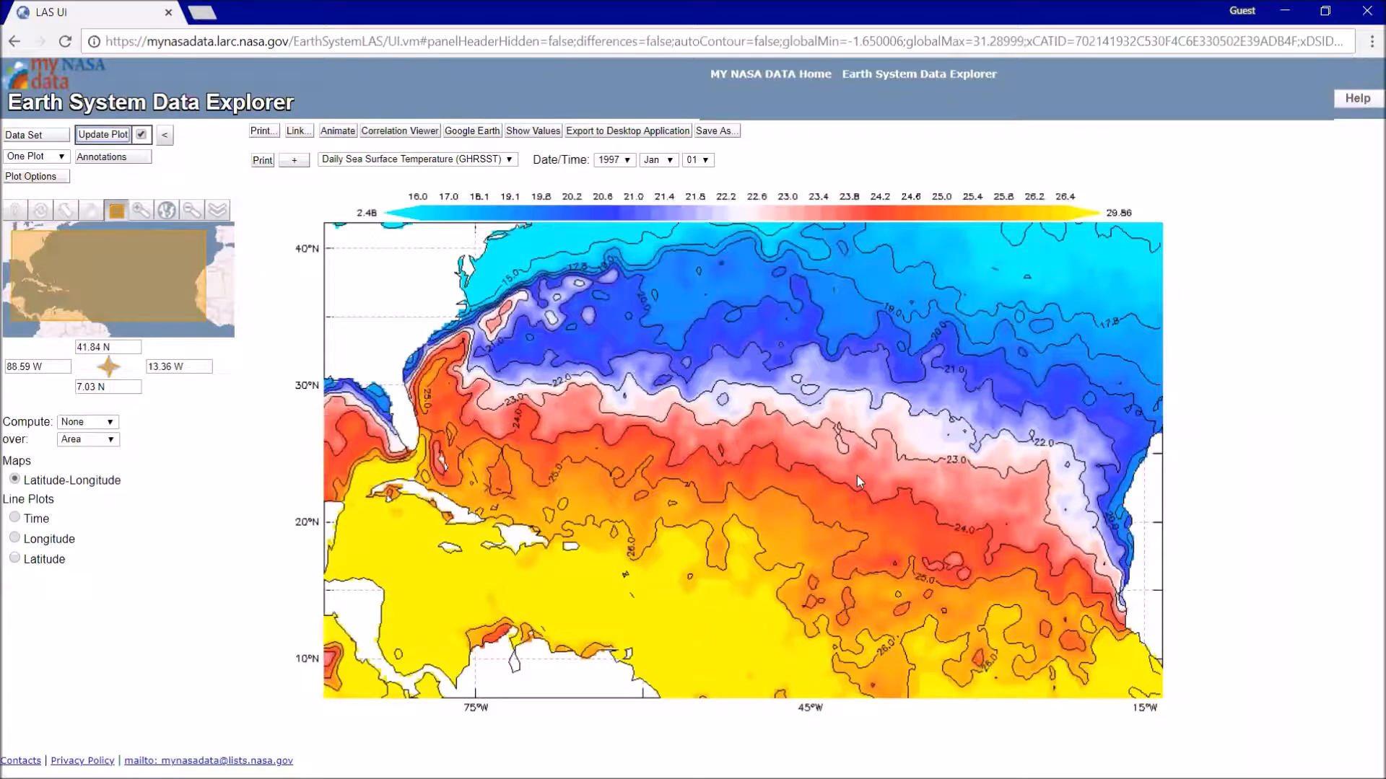
# - Compare the plotted Atlantic region with the Hurricane Irma track image in Photos and return to the browser
pyautogui.hotkey('alt', 'Tab')
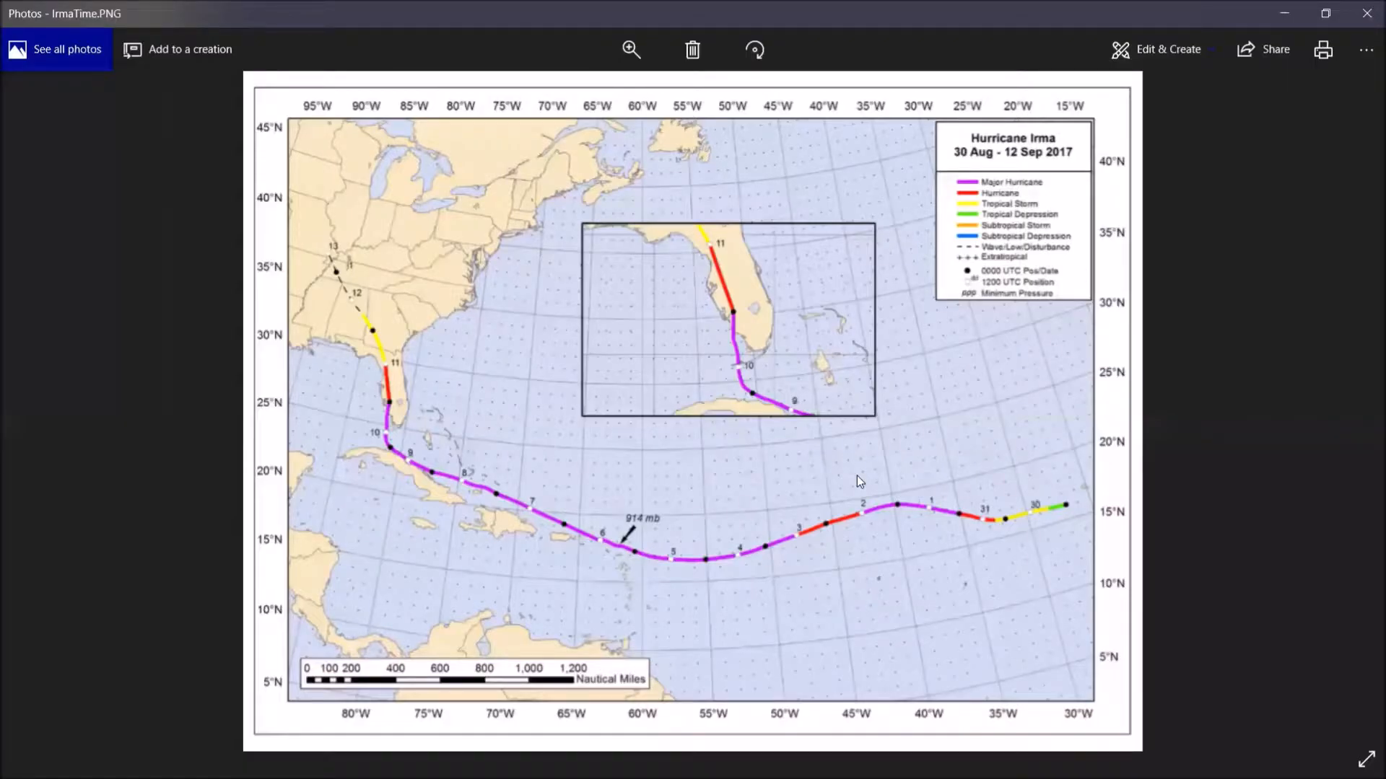
pyautogui.hotkey('alt', 'Tab')
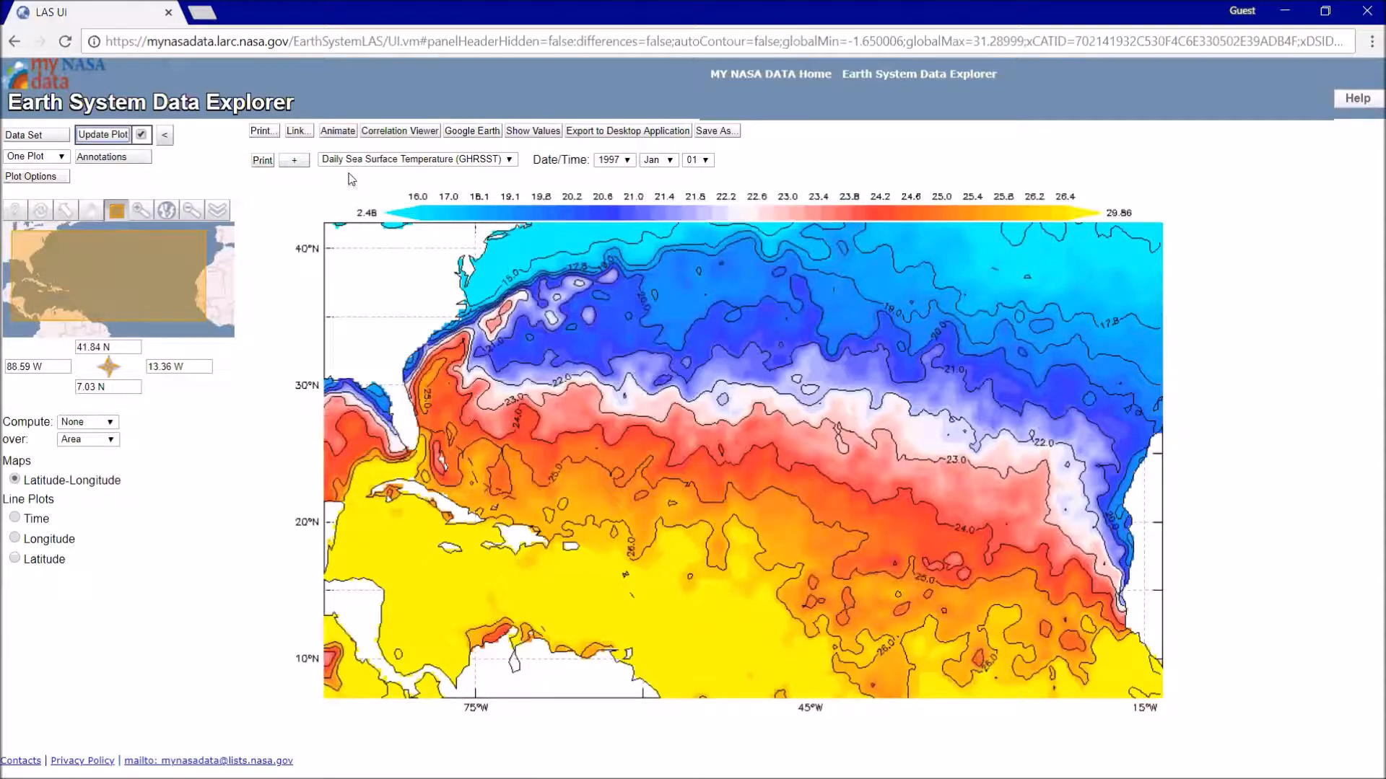
# - Review the animation options and the general plot options without changing any of them
pyautogui.click(337, 133)
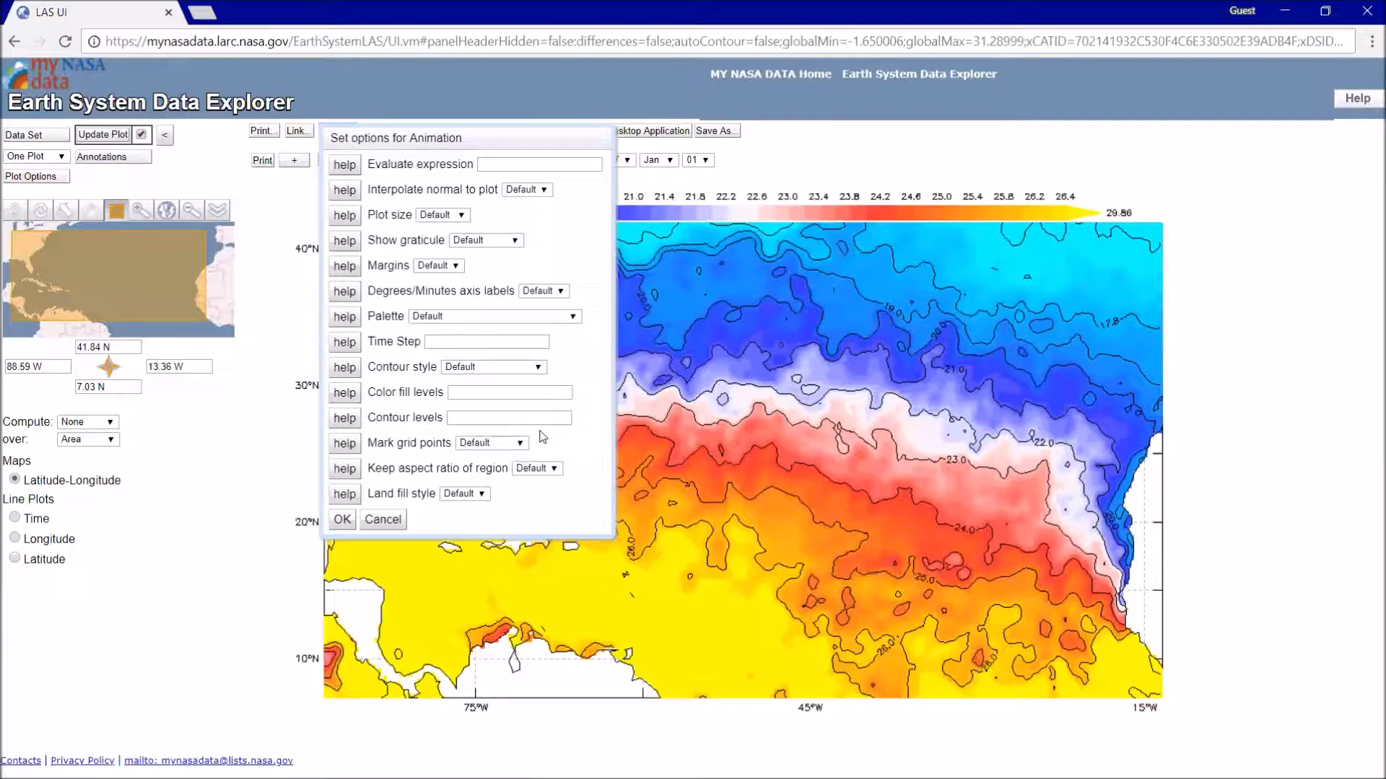
pyautogui.click(396, 521)
pyautogui.click(28, 178)
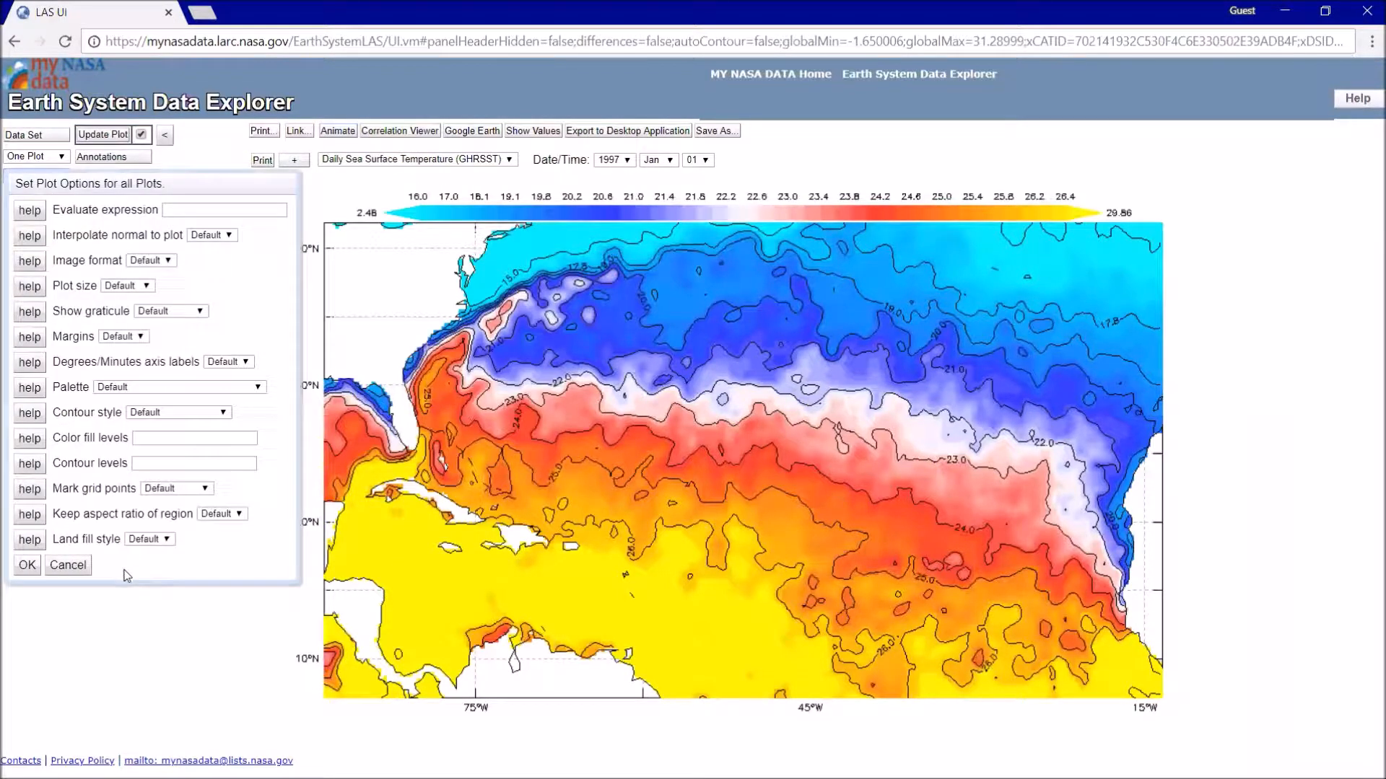
pyautogui.click(68, 565)
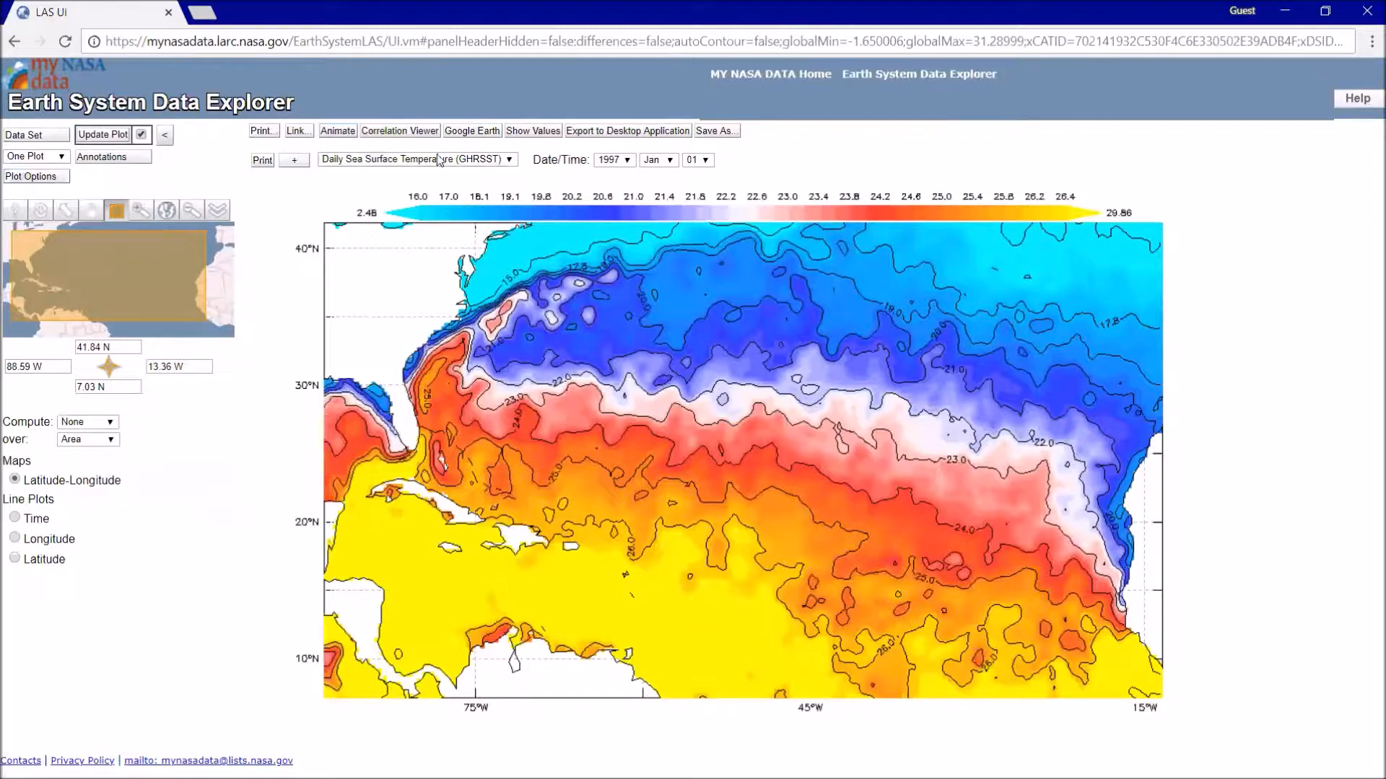
# - Start an animation of the plot with the default options, and consult the Hurricane Irma track image for the storm dates
pyautogui.click(333, 133)
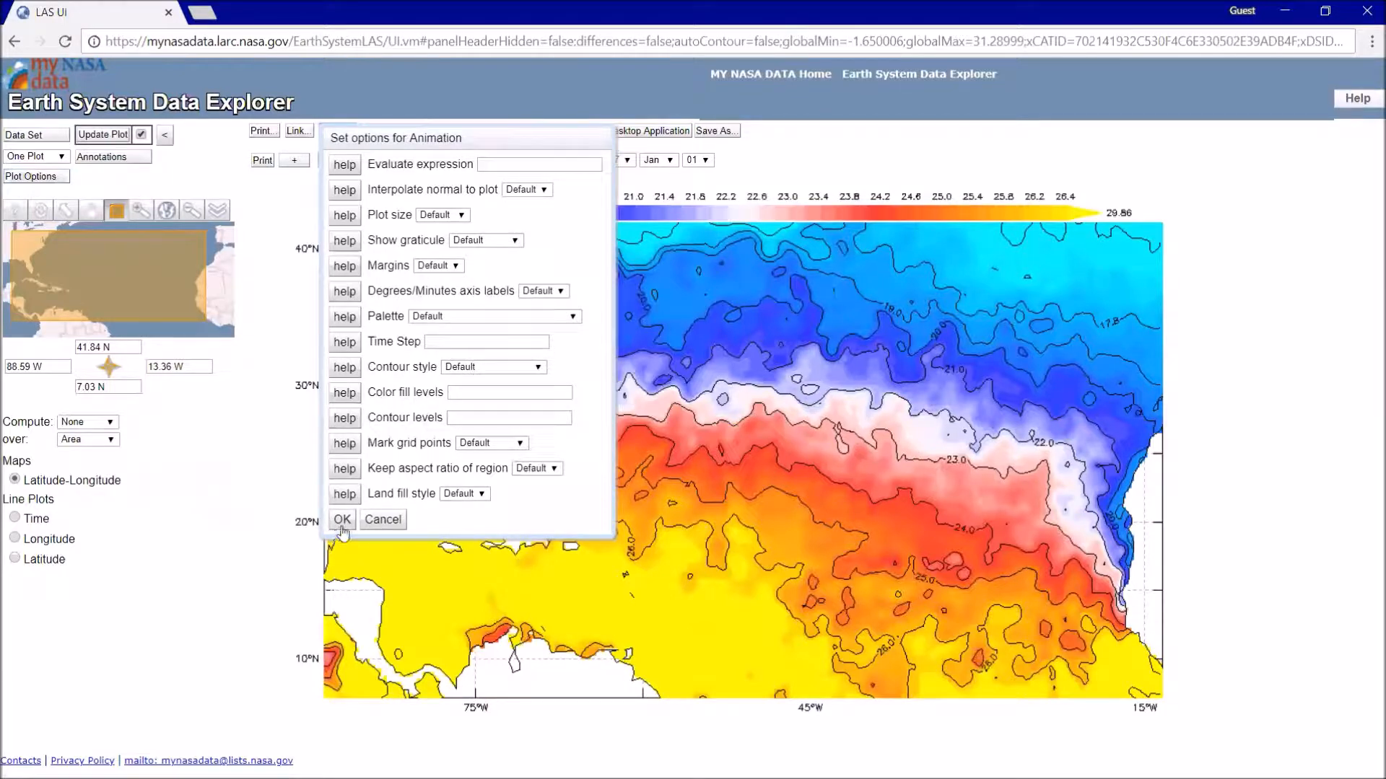
pyautogui.click(343, 521)
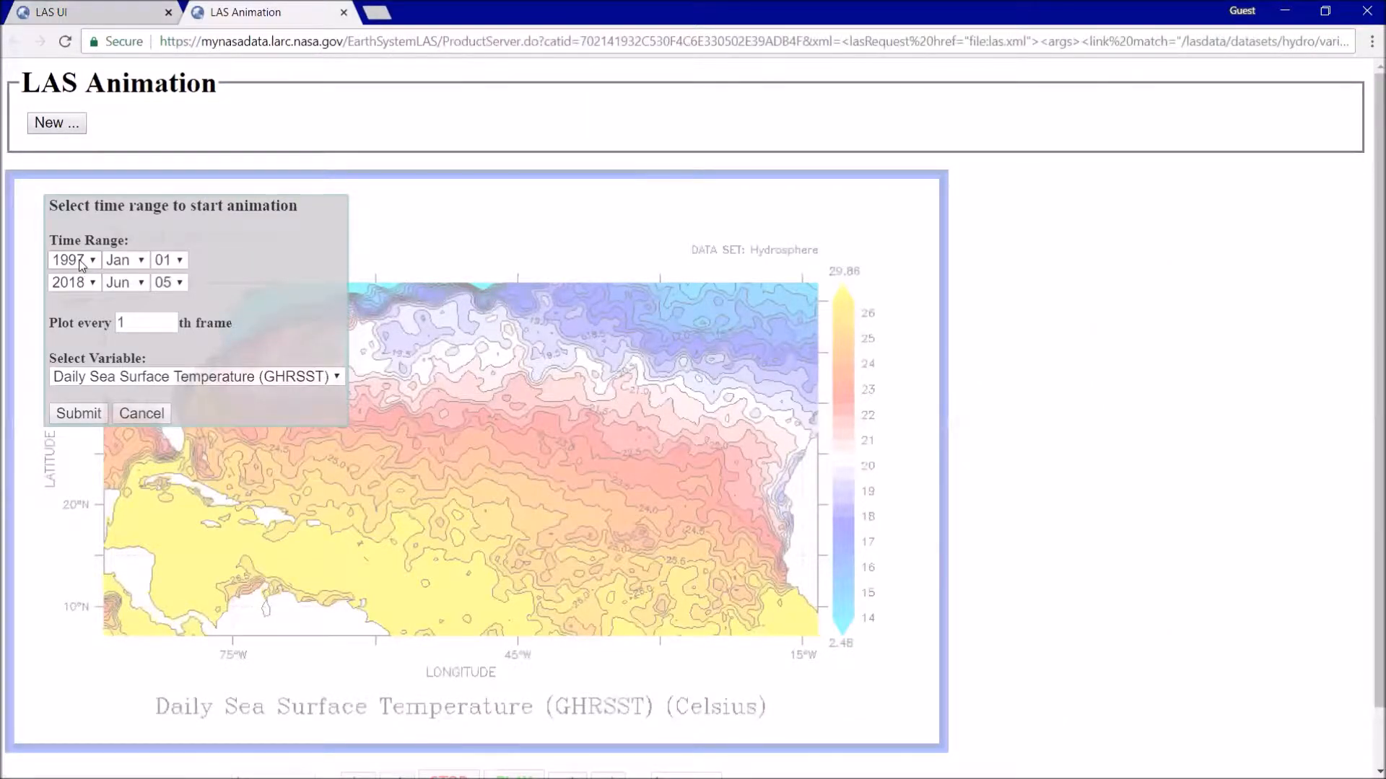
pyautogui.hotkey('alt', 'Tab')
# - Set the start date of the animation's time range to 27 Aug 2017
pyautogui.click(90, 262)
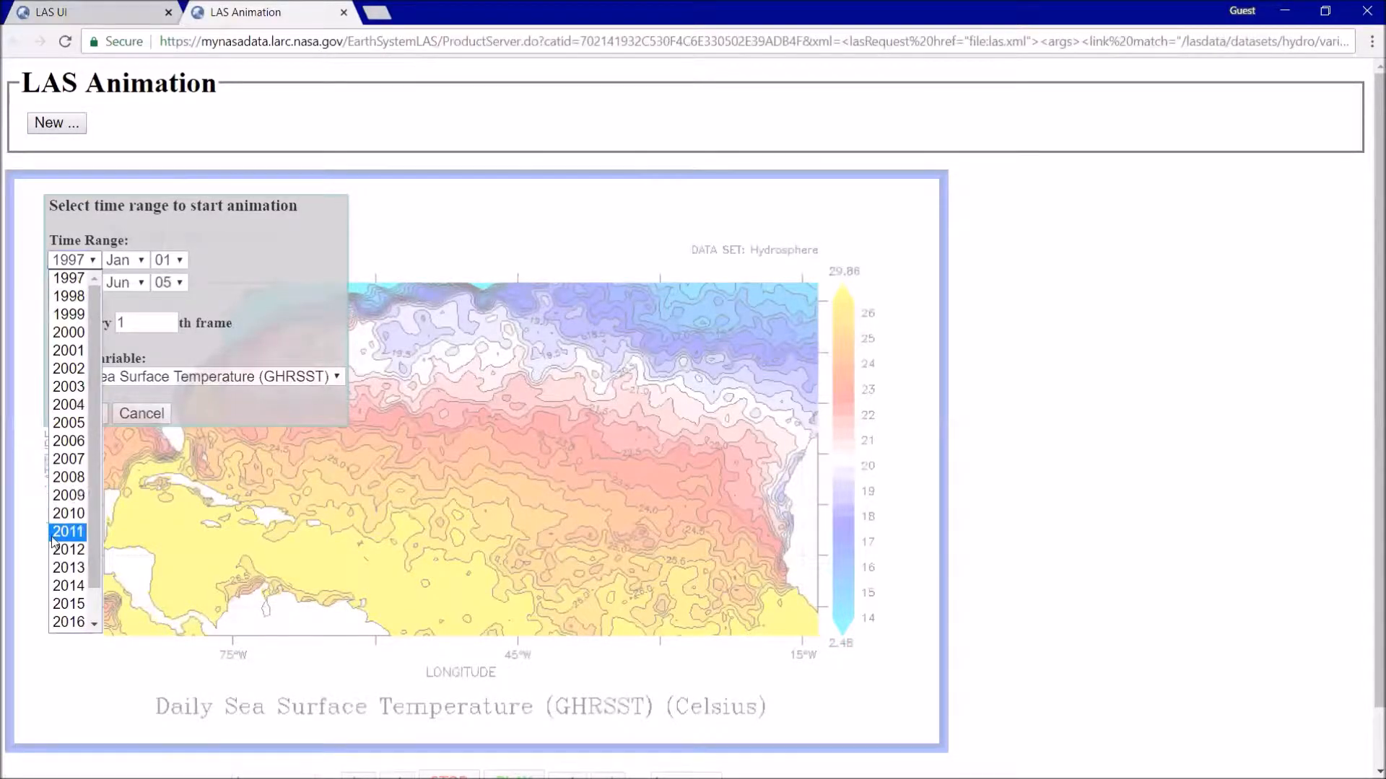
pyautogui.scroll(-1, 72, 548)
pyautogui.click(72, 600)
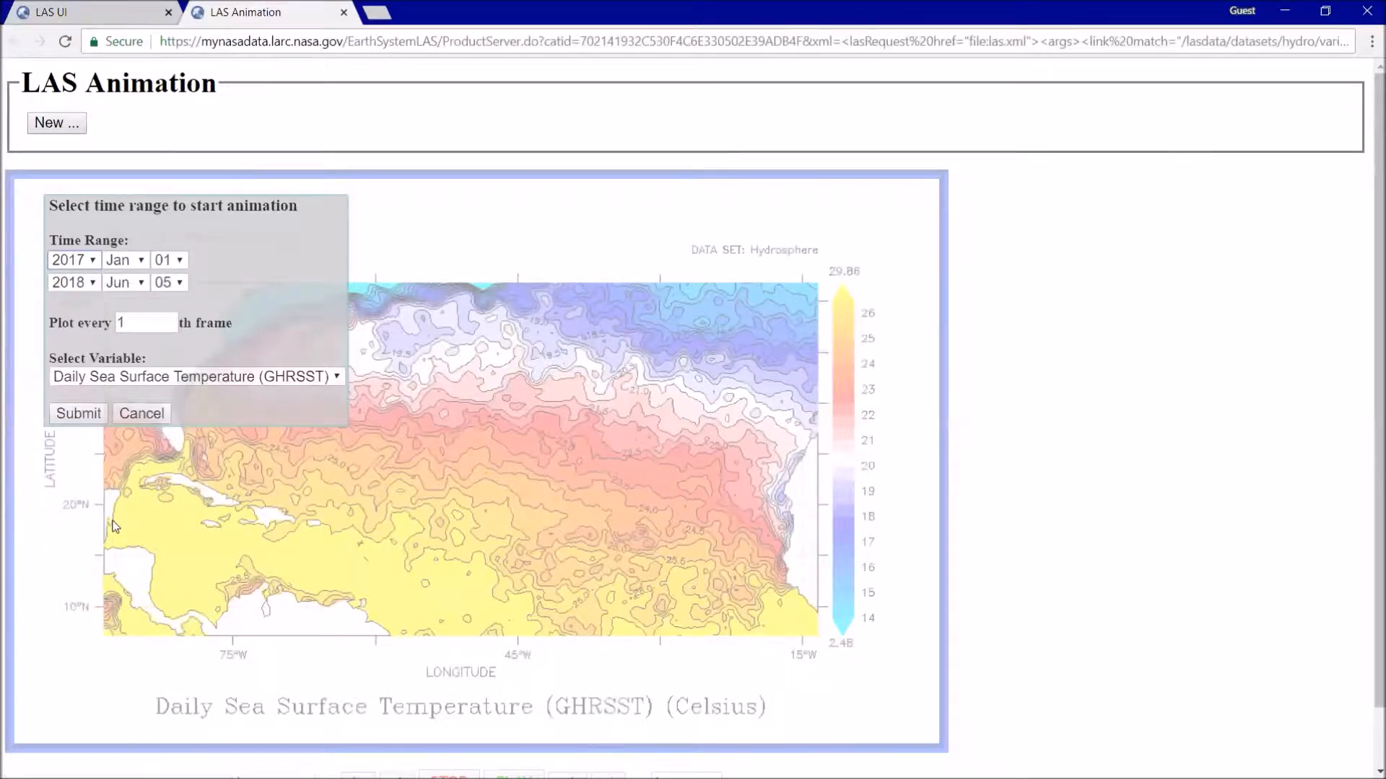
pyautogui.click(140, 261)
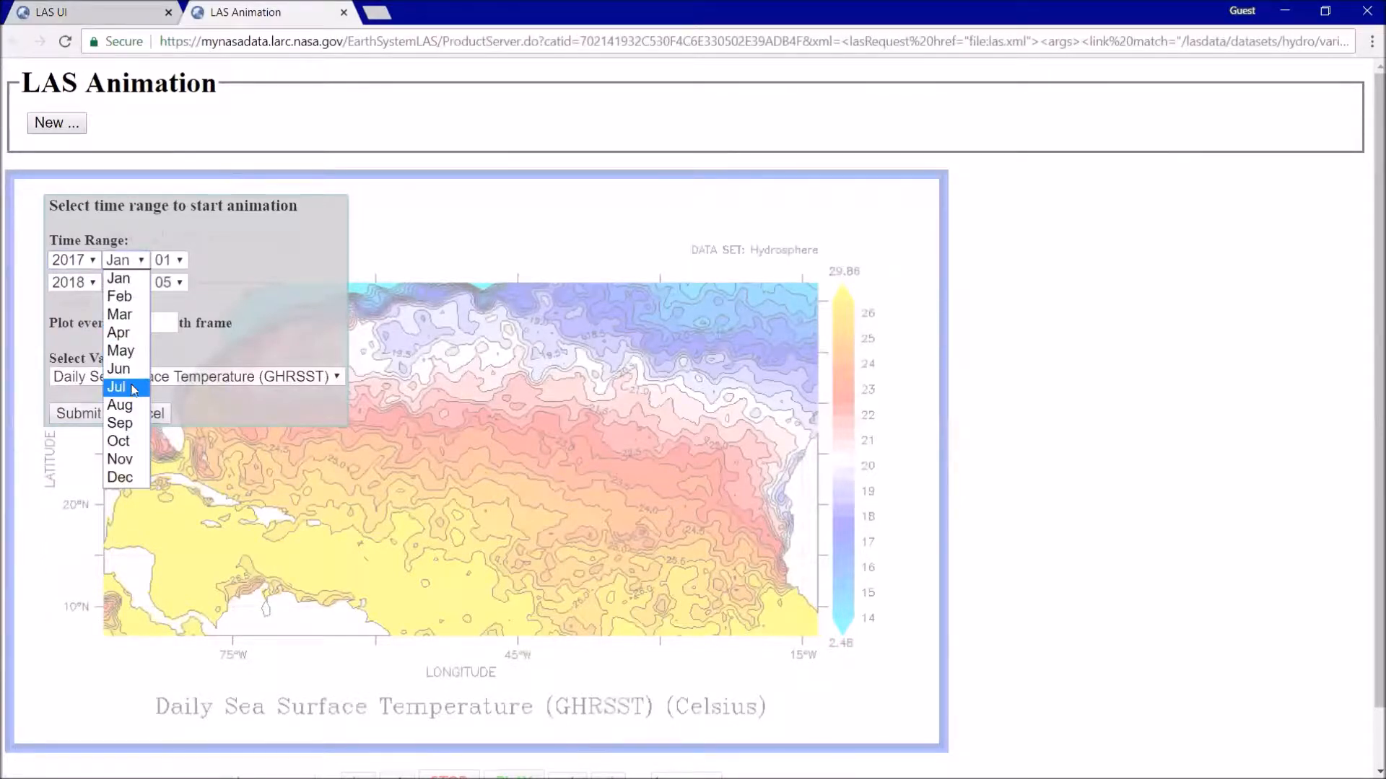
pyautogui.click(127, 405)
pyautogui.click(174, 261)
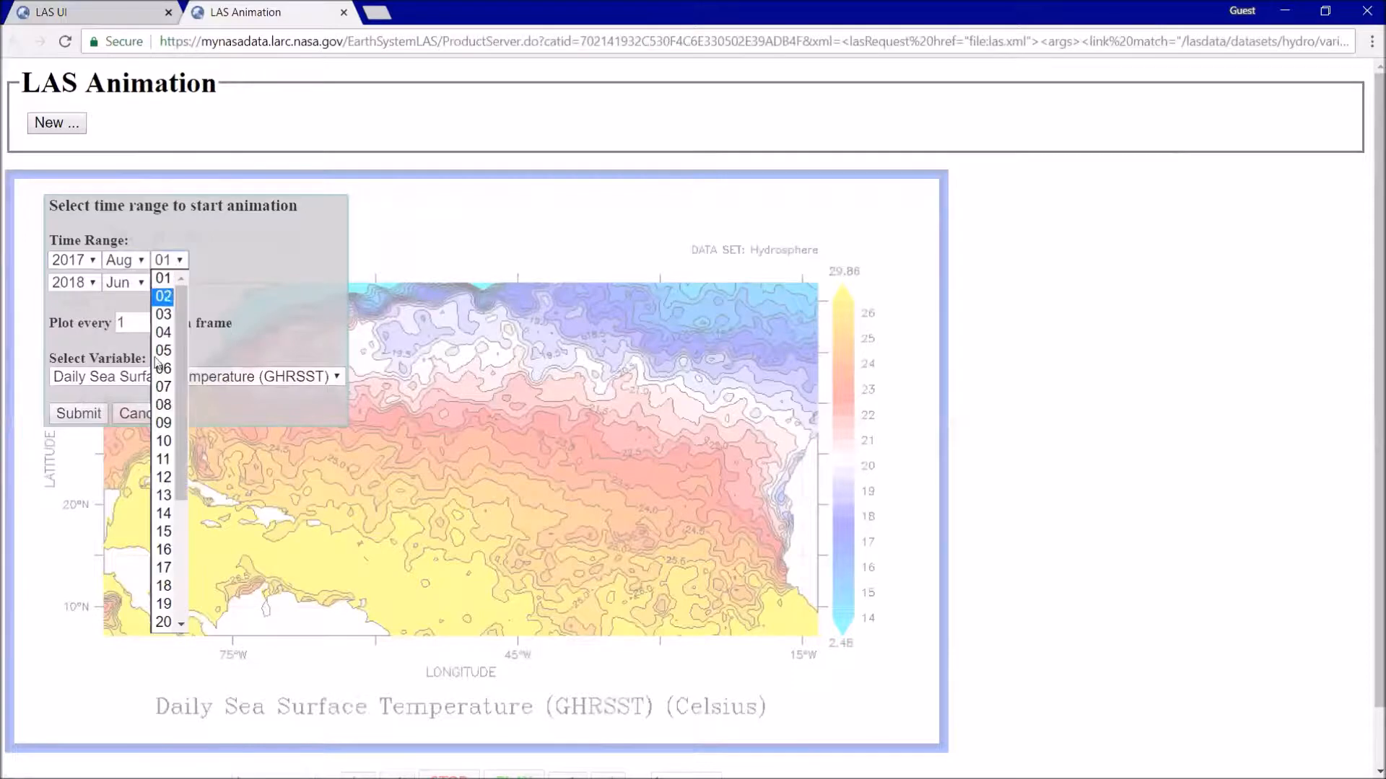
pyautogui.scroll(-3, 175, 540)
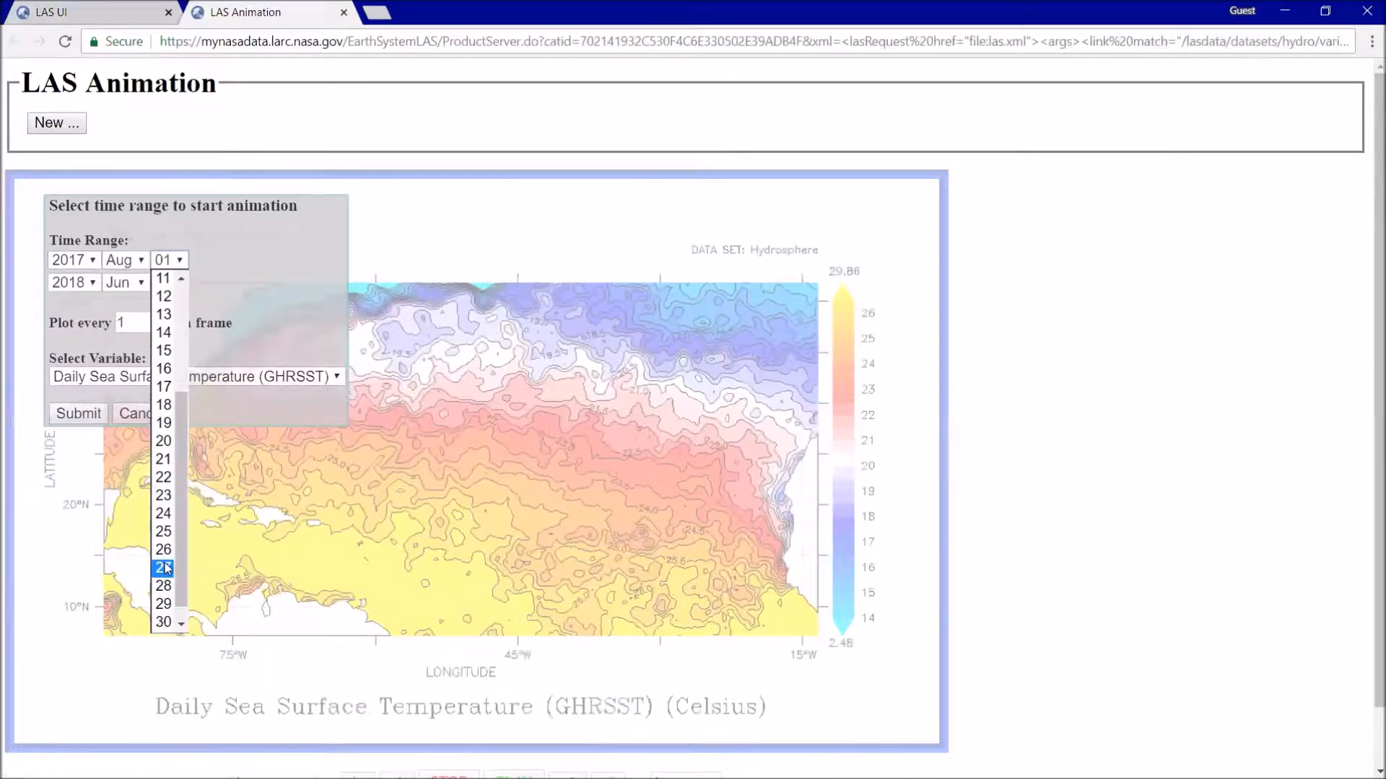
pyautogui.click(165, 568)
# - Set the end date of the animation's time range to 12 Sep 2017, checking the storm dates on the Hurricane Irma track image
pyautogui.click(83, 284)
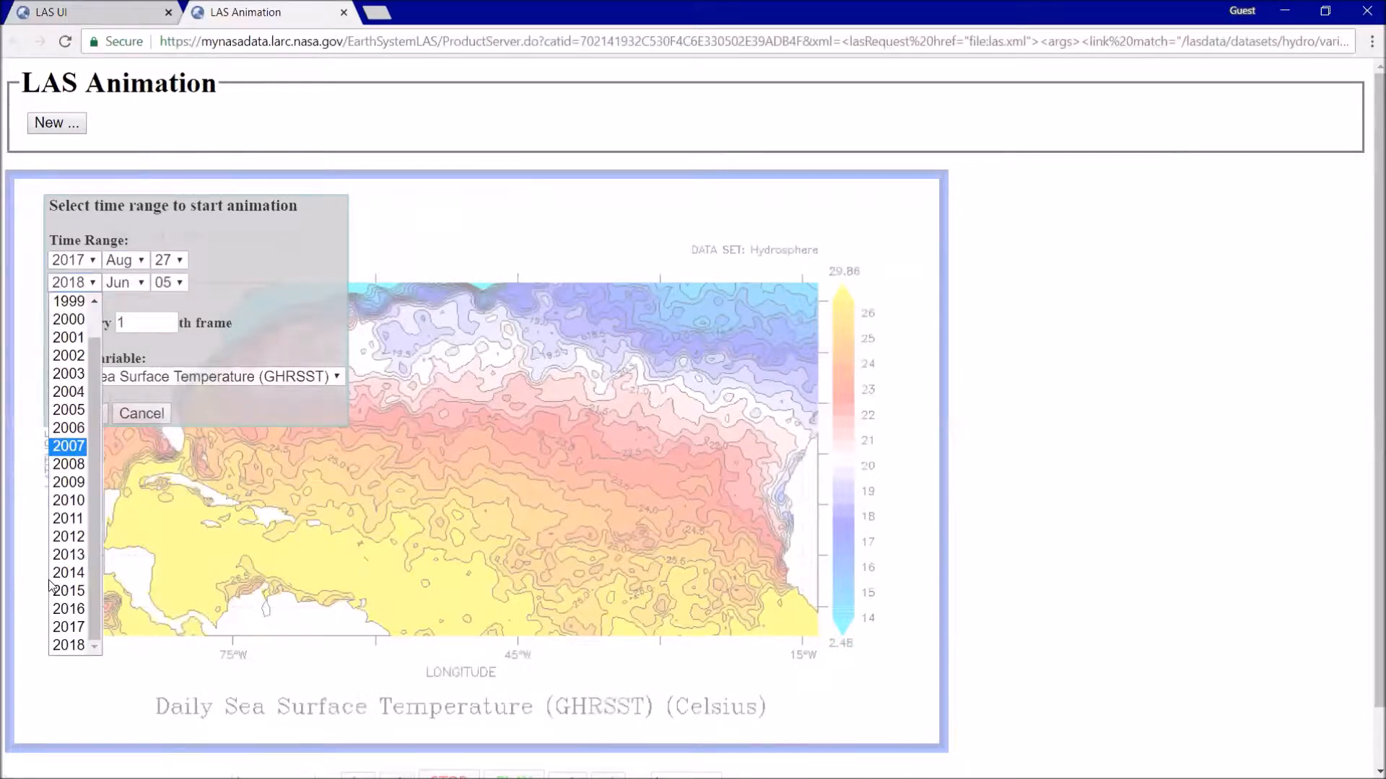
pyautogui.click(80, 630)
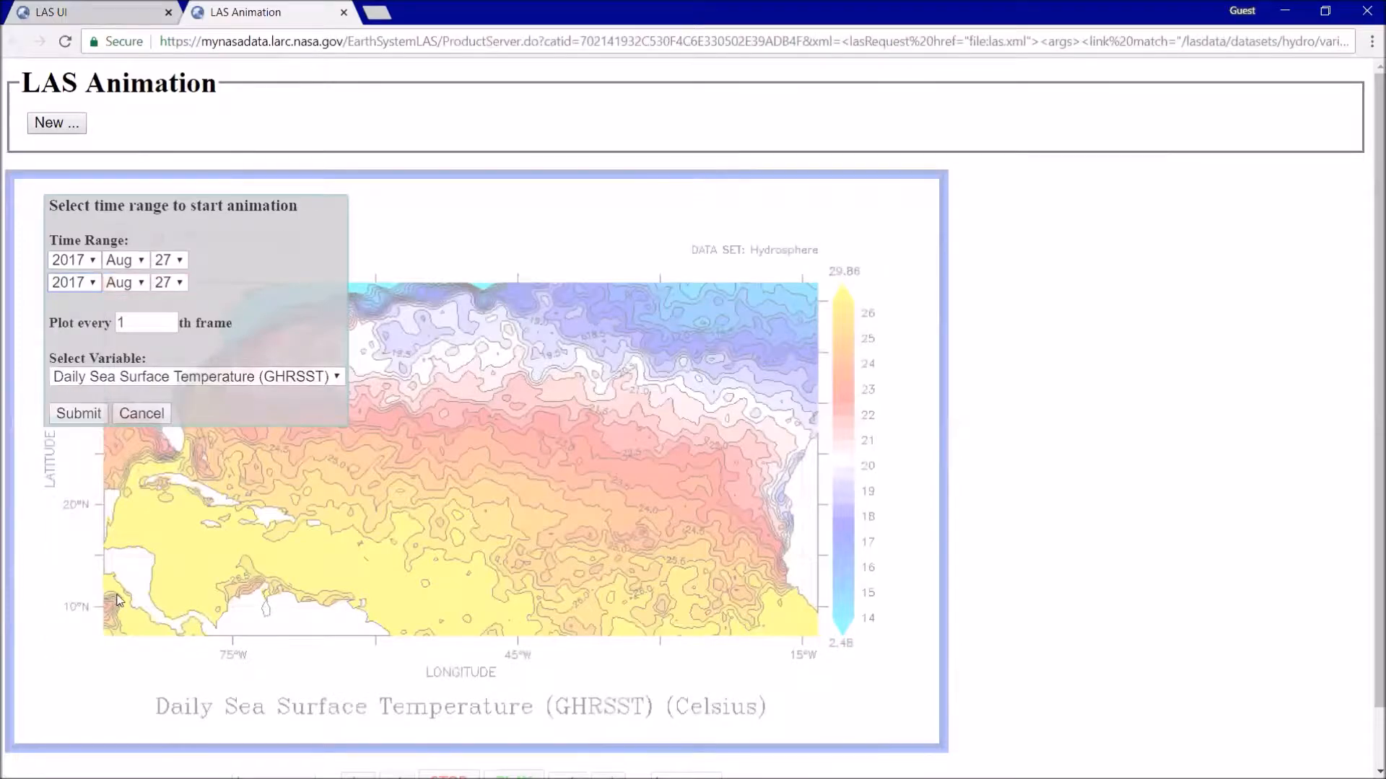
pyautogui.hotkey('alt', 'Tab')
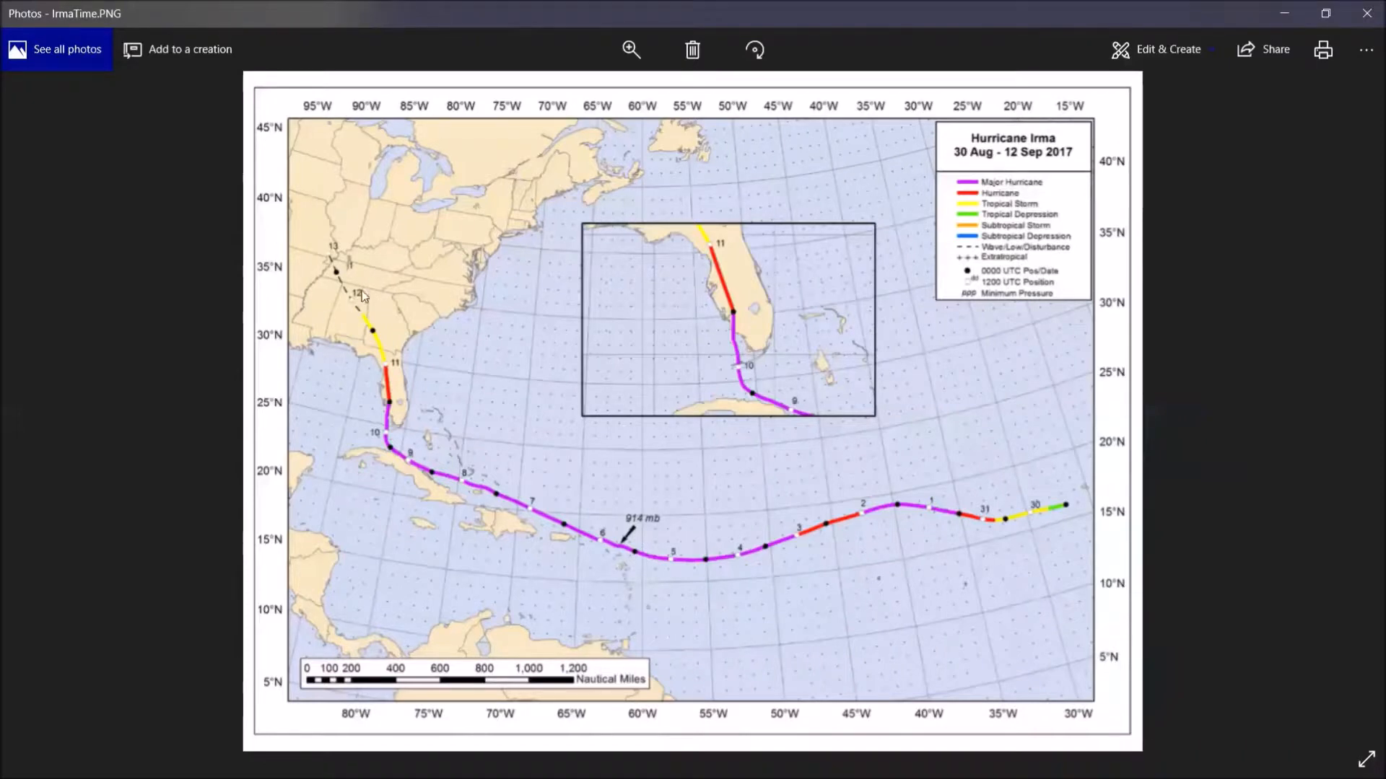
pyautogui.hotkey('alt', 'Tab')
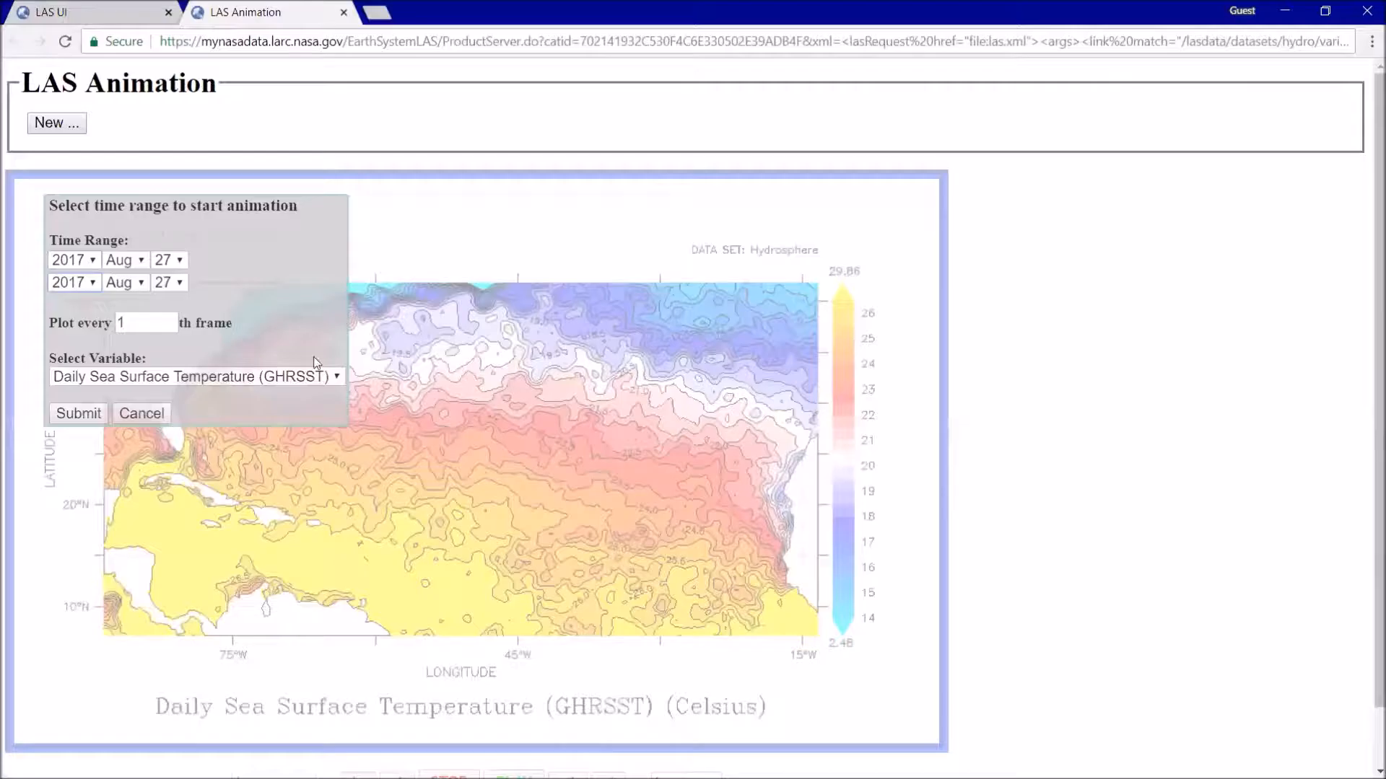
pyautogui.click(141, 287)
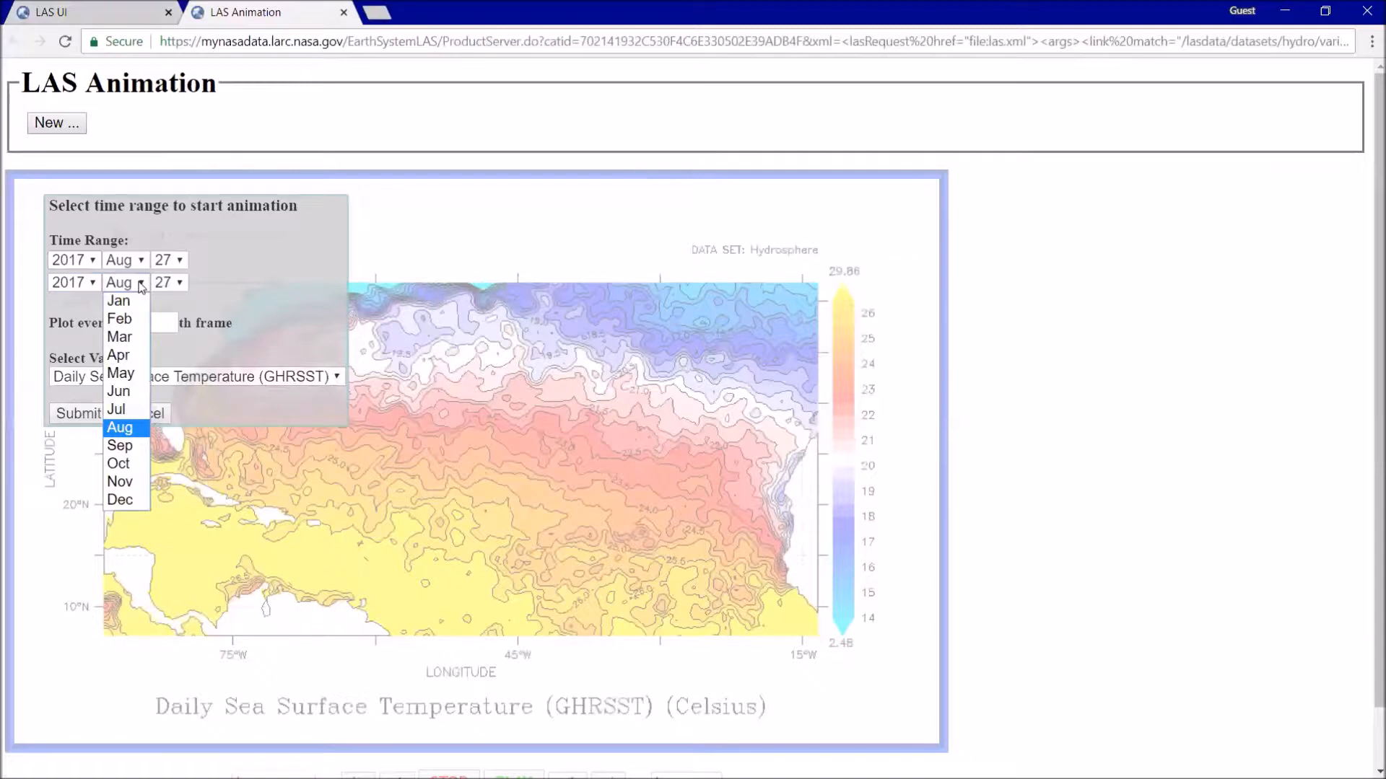
pyautogui.click(126, 450)
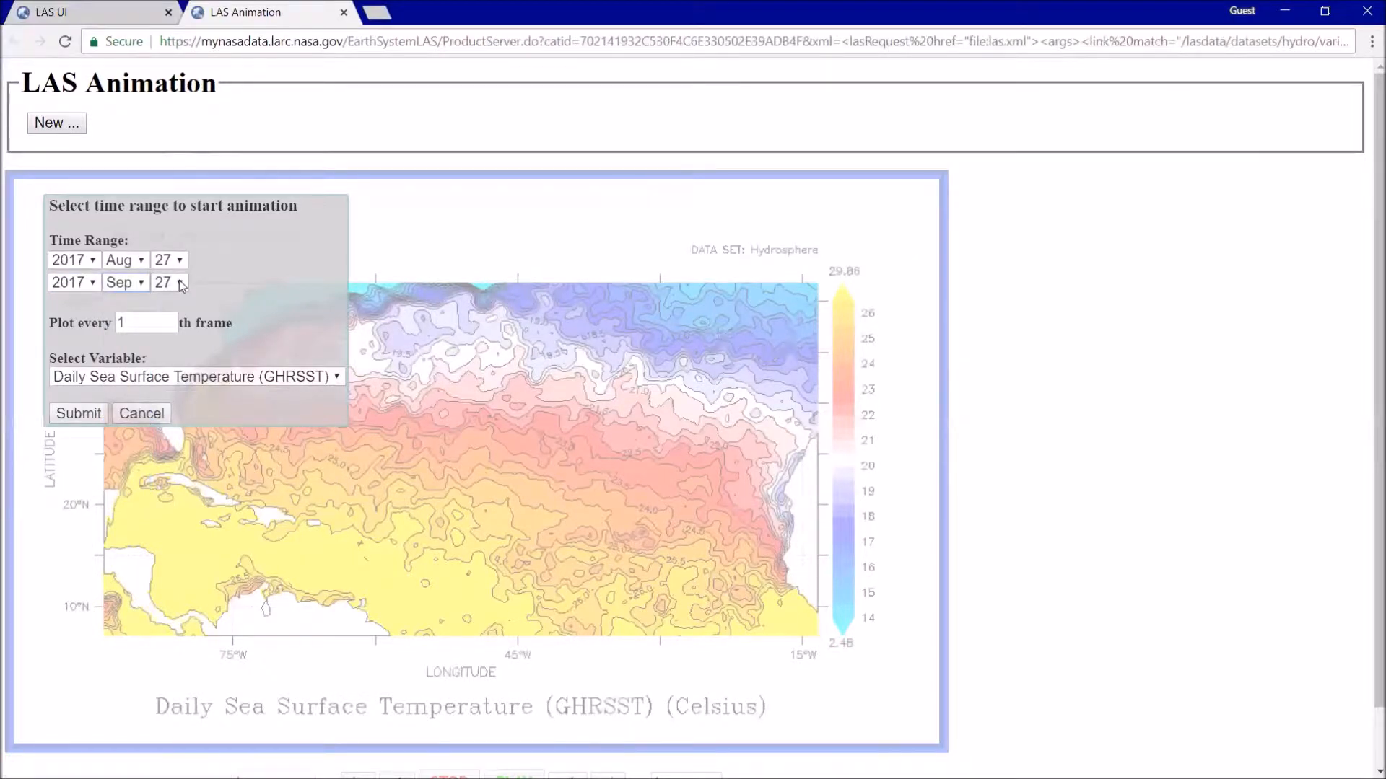
pyautogui.click(179, 283)
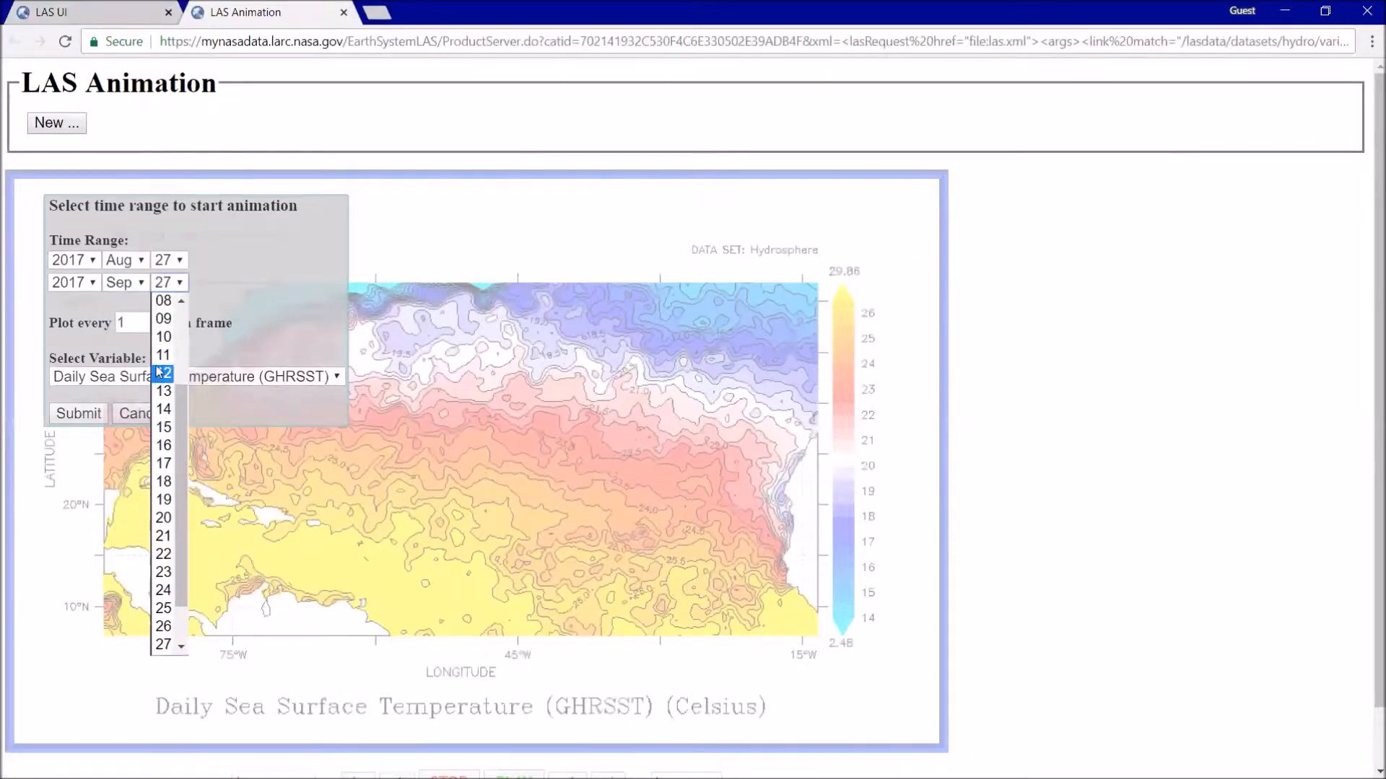
pyautogui.click(162, 372)
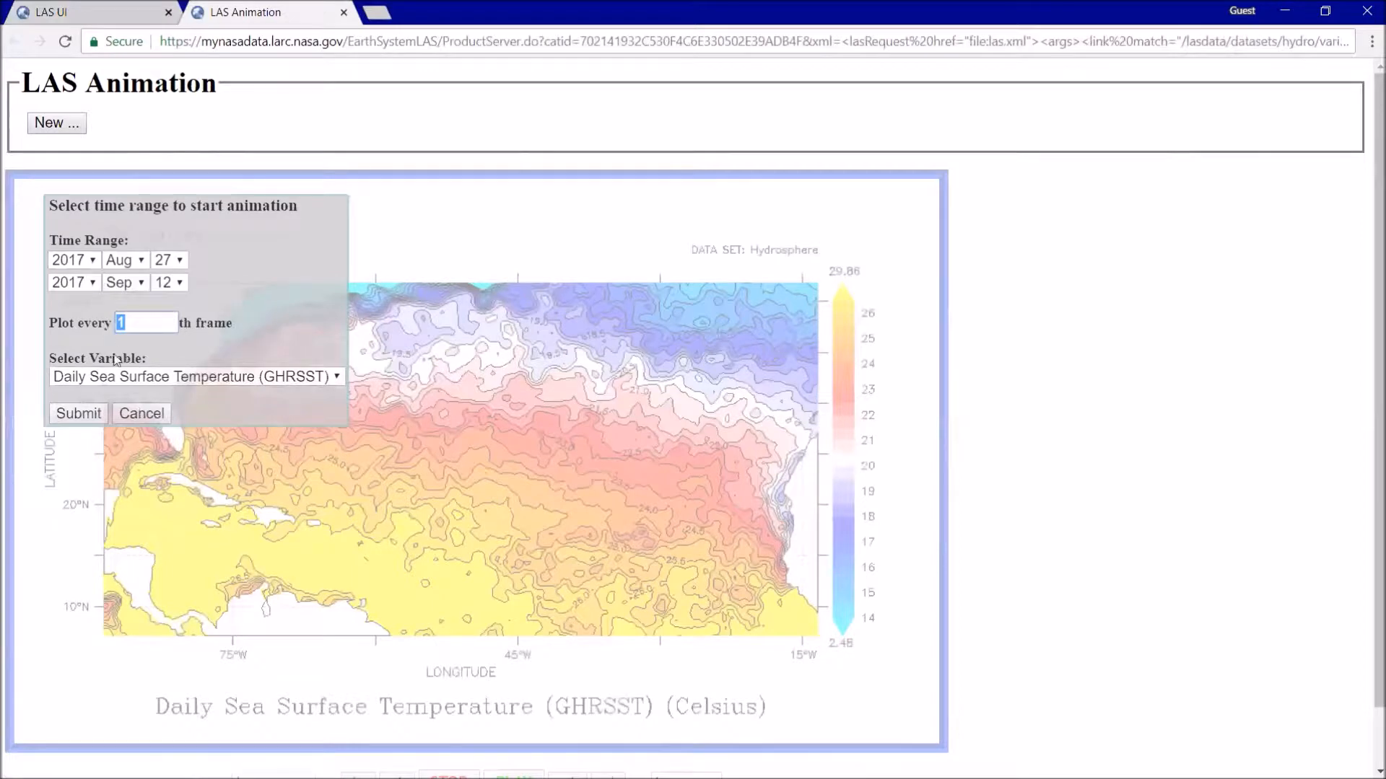
# - Generate the animation with every 1st frame plotted and Daily Sea Surface Temperature (GHRSST) as the variable
pyautogui.click(123, 333)
pyautogui.click(212, 378)
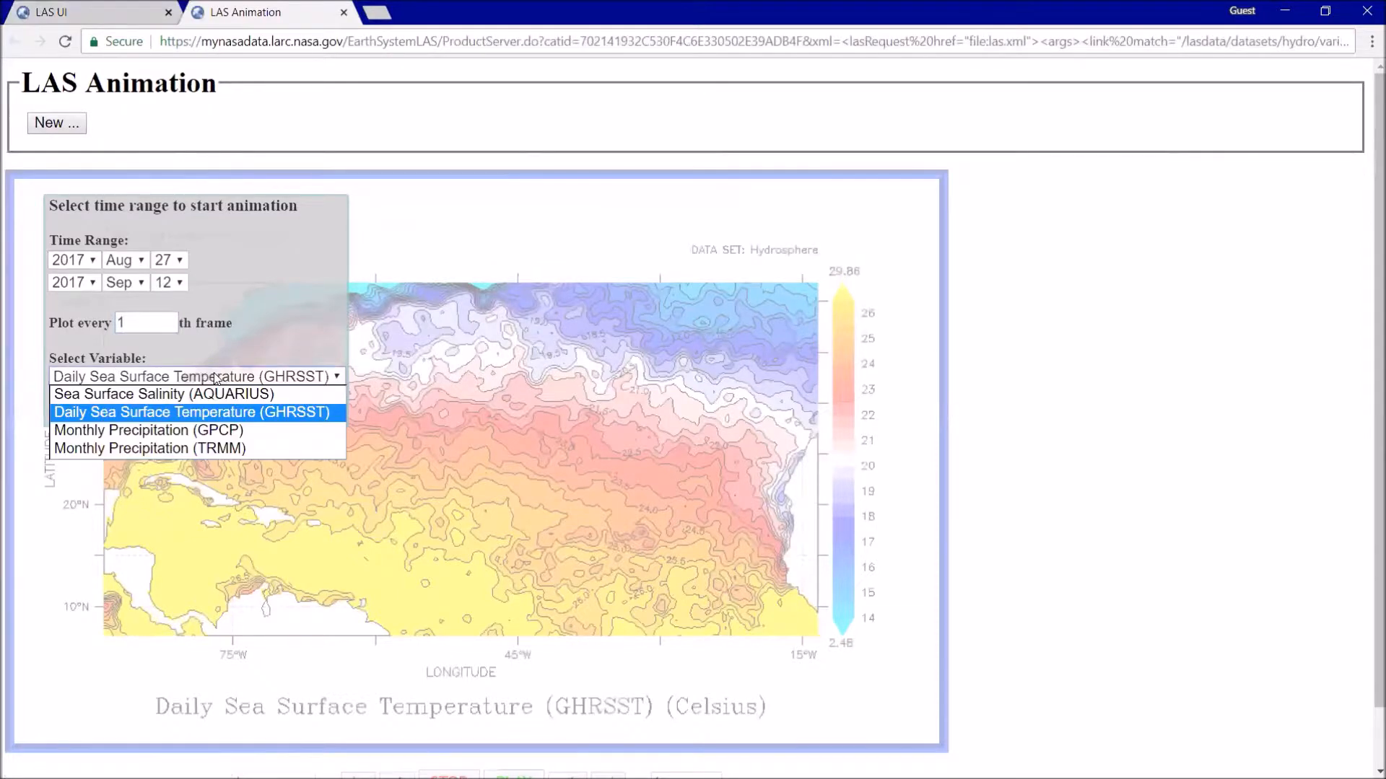
pyautogui.click(215, 378)
pyautogui.click(215, 377)
pyautogui.click(203, 423)
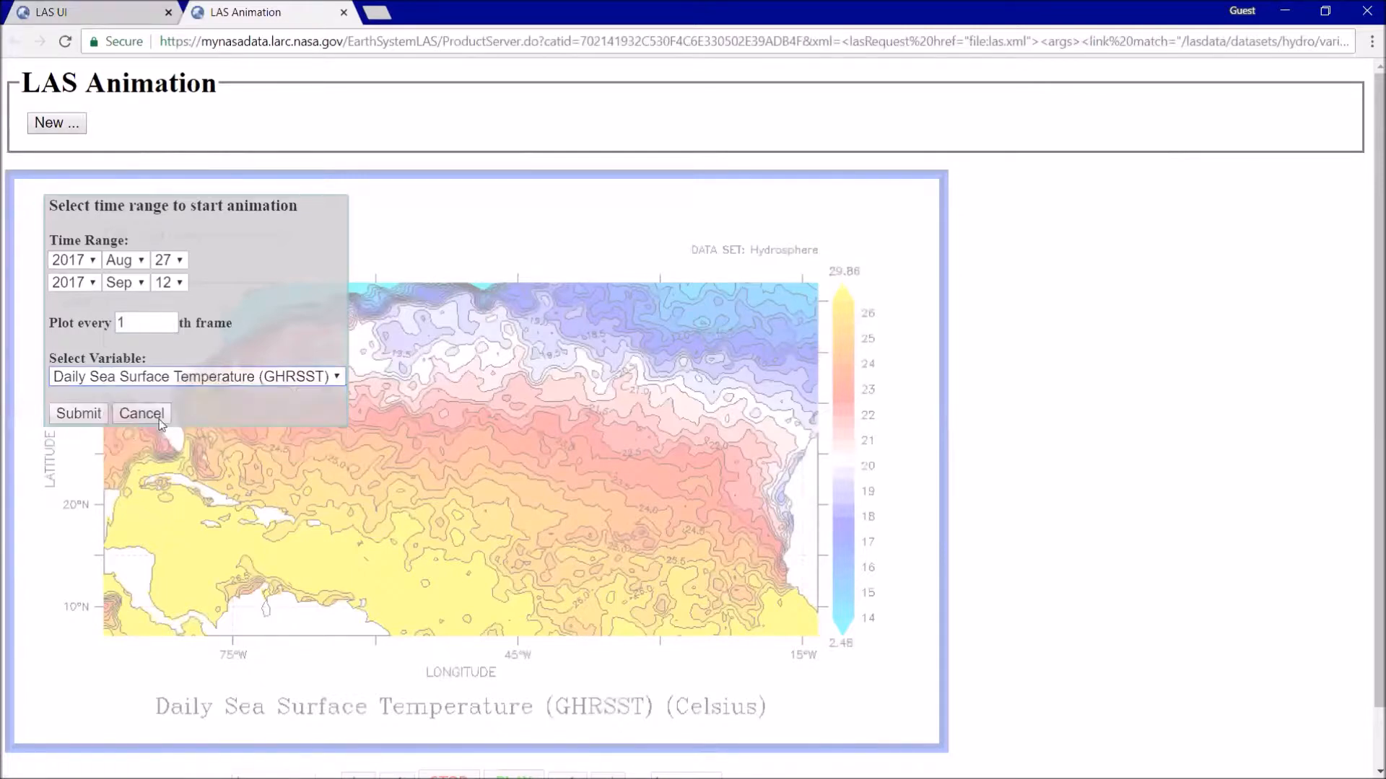
pyautogui.click(85, 417)
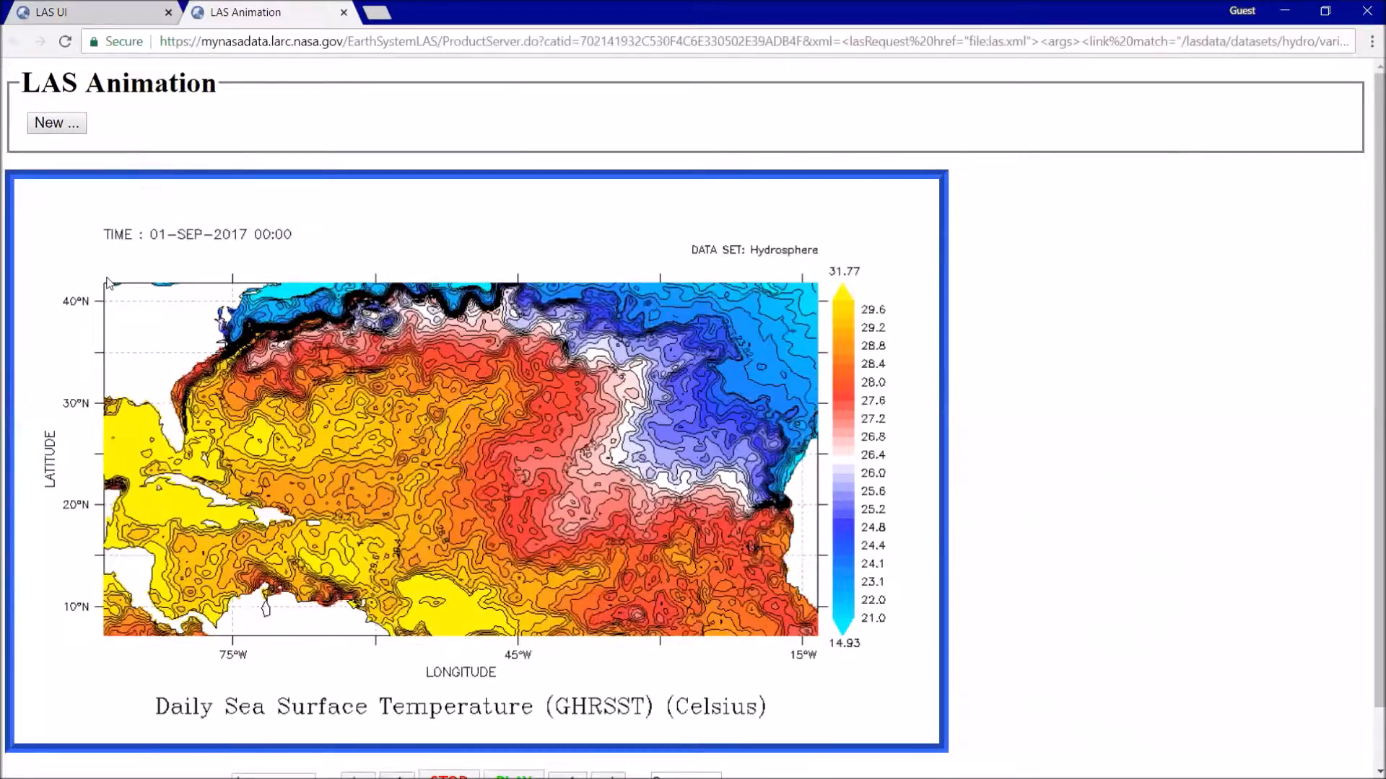
# - Play the sea surface temperature animation, and view its first and last frames along with the frame number
pyautogui.scroll(-2, 104, 321)
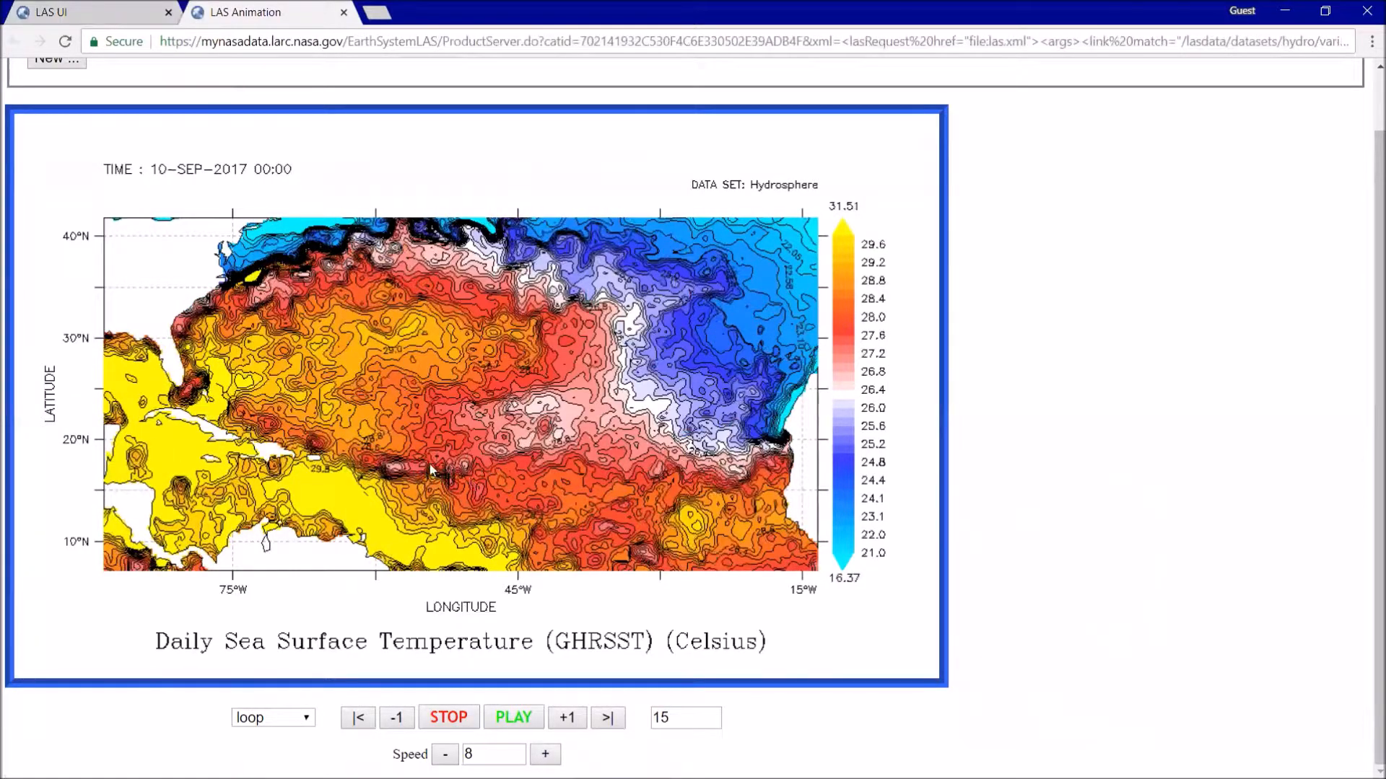
pyautogui.click(522, 715)
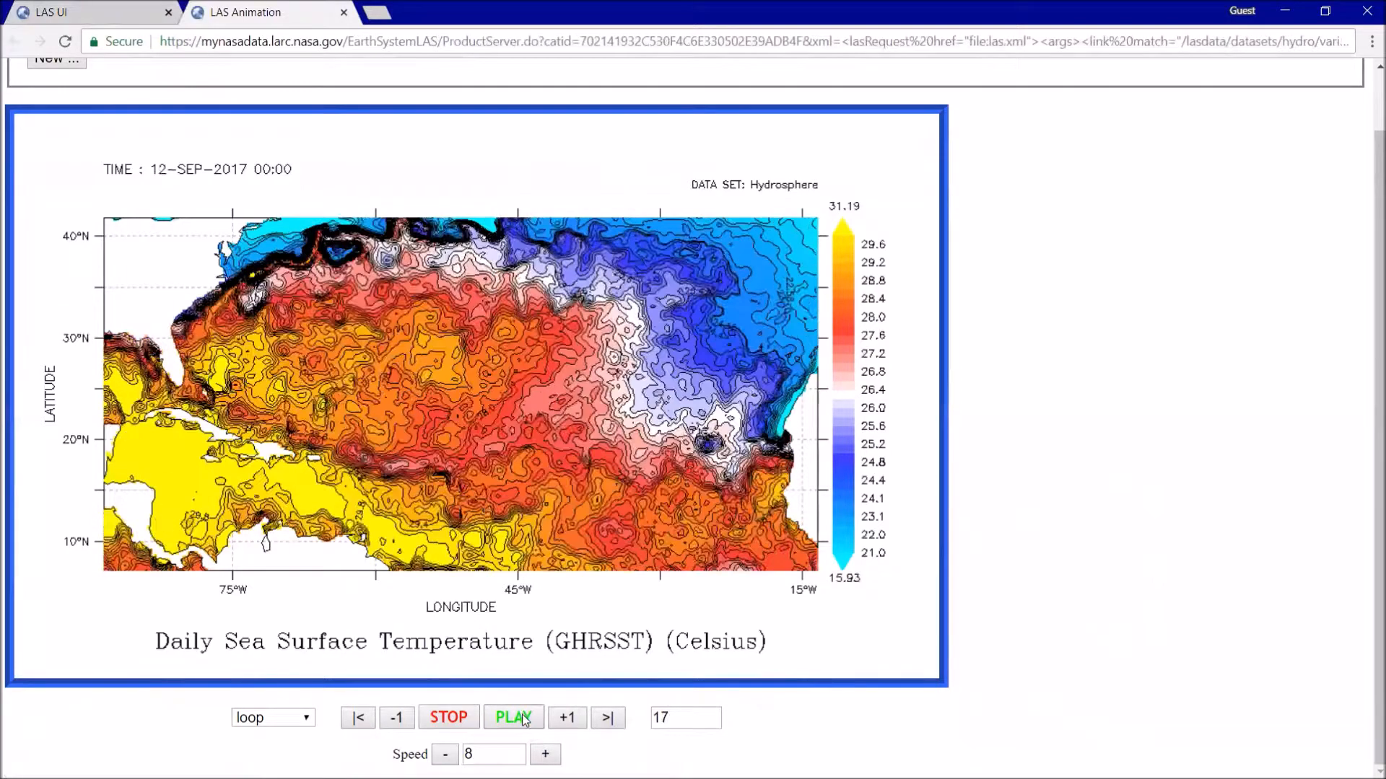
pyautogui.click(358, 719)
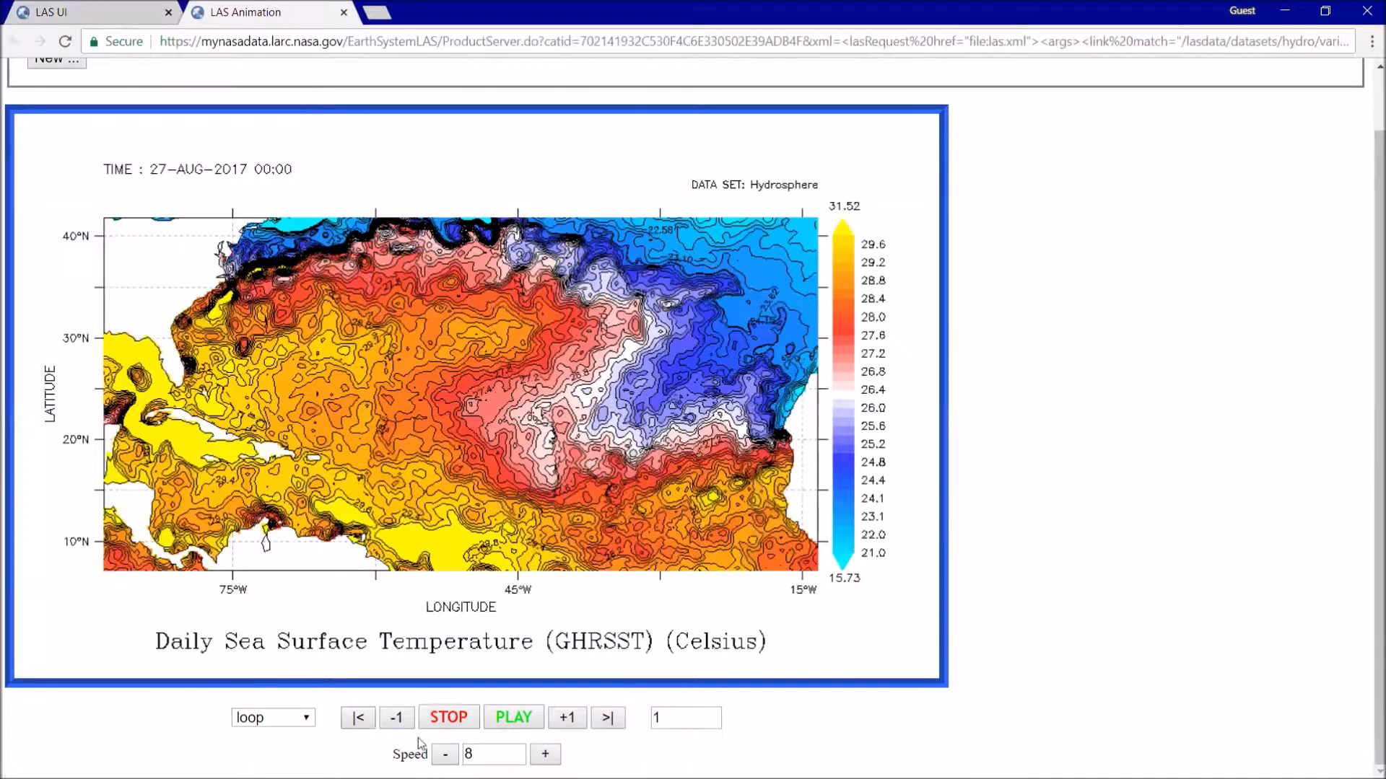
pyautogui.click(613, 720)
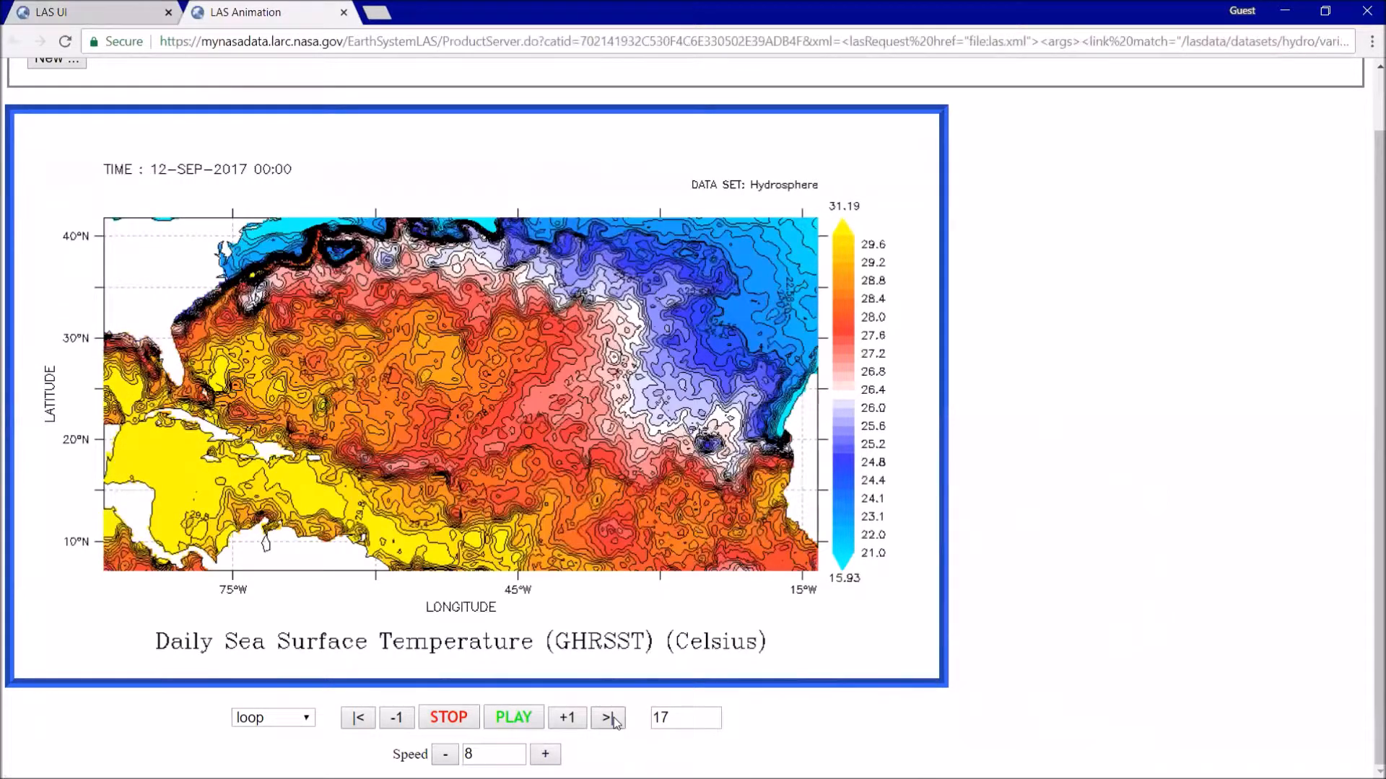
pyautogui.moveTo(694, 714); pyautogui.dragTo(657, 728)
pyautogui.click(827, 727)
# - Check the playback mode choices, keep loop, and replay the animation from the first frame
pyautogui.click(286, 722)
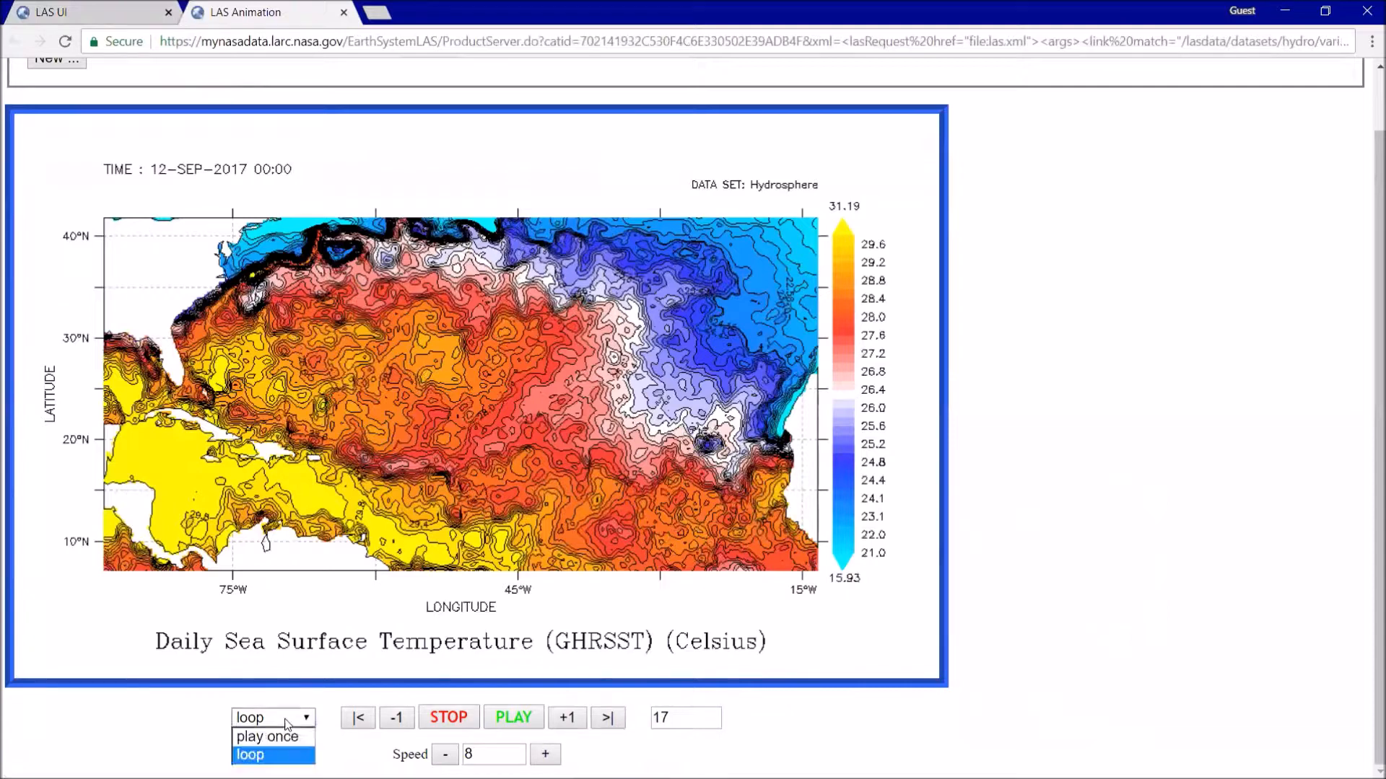
pyautogui.click(287, 724)
pyautogui.click(363, 720)
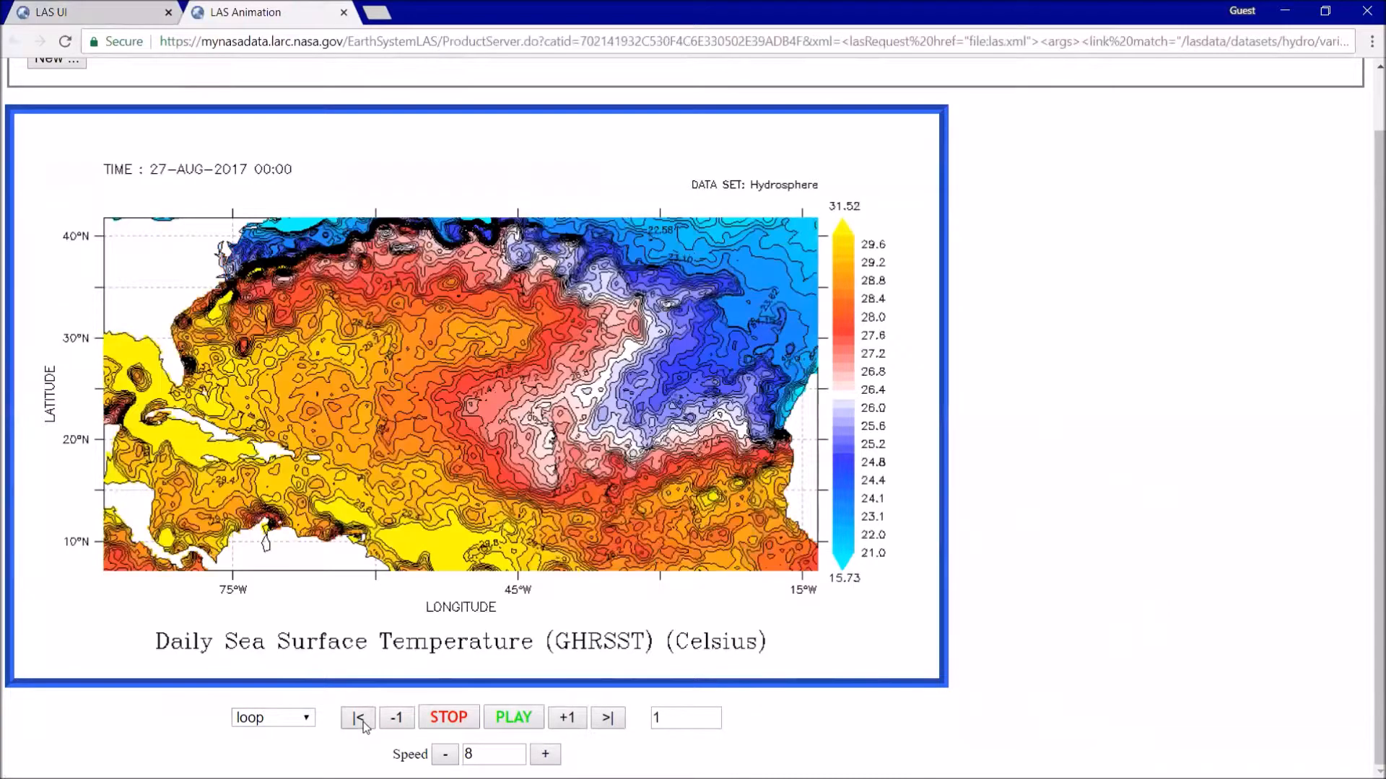
pyautogui.click(522, 726)
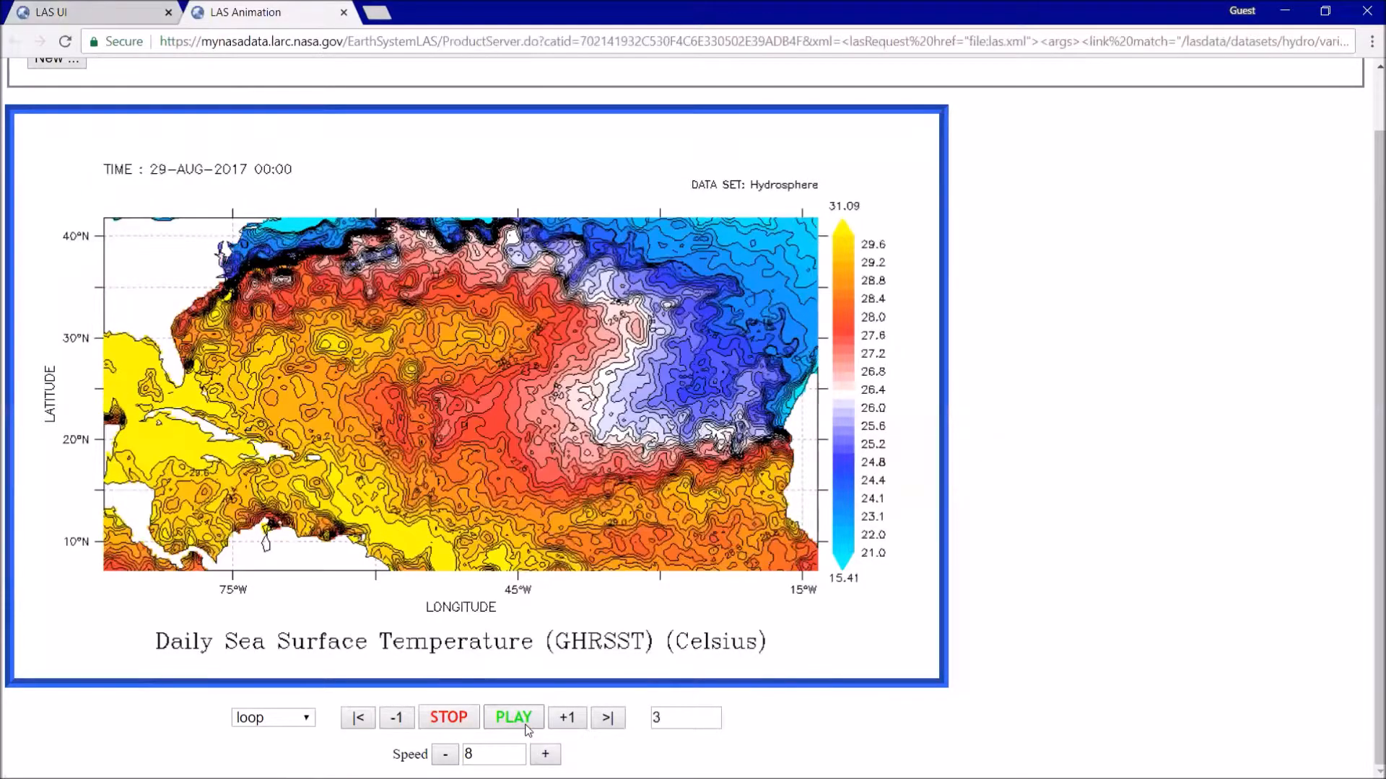
# - Try the animation at playback speeds 16 and 4, and restore the speed to 8
pyautogui.click(545, 754)
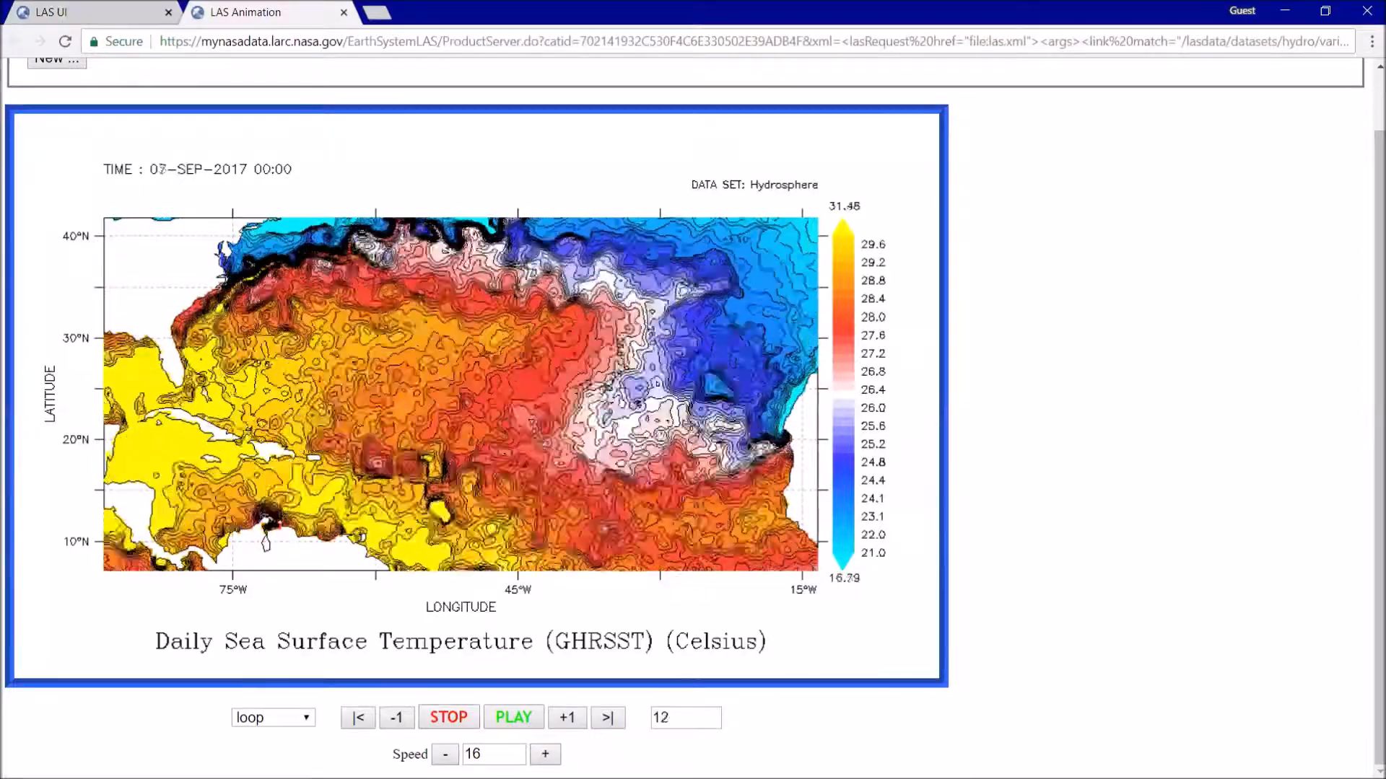
pyautogui.click(445, 755)
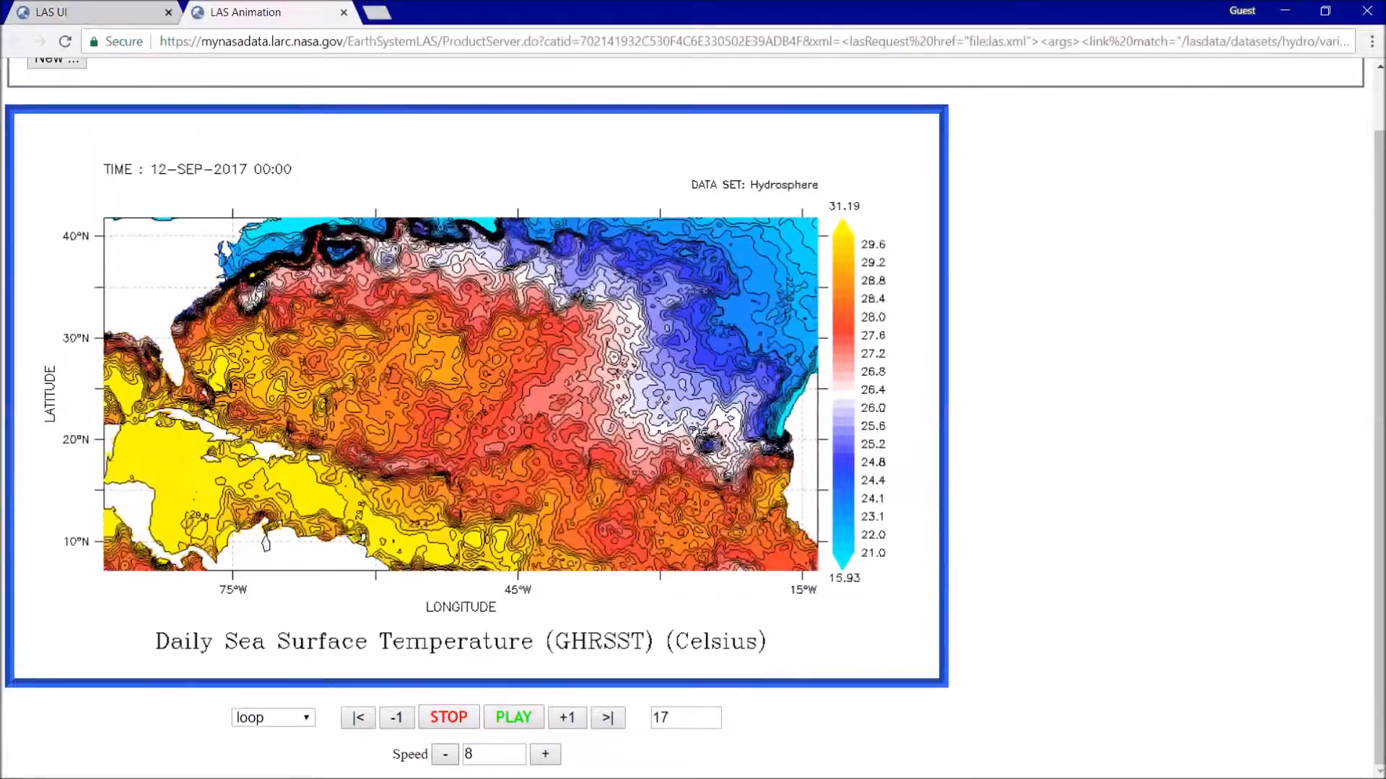
pyautogui.click(446, 754)
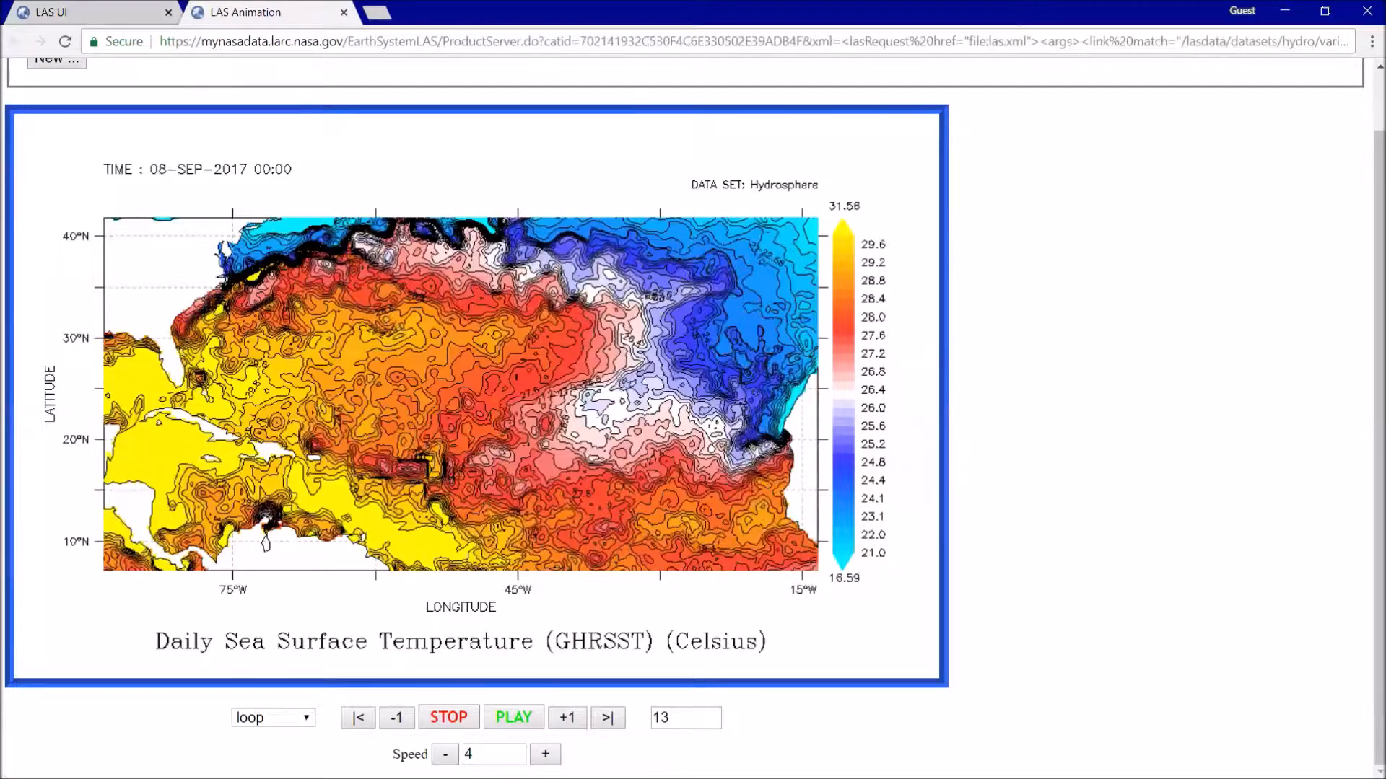
pyautogui.click(545, 754)
pyautogui.click(546, 754)
pyautogui.click(545, 754)
pyautogui.click(546, 754)
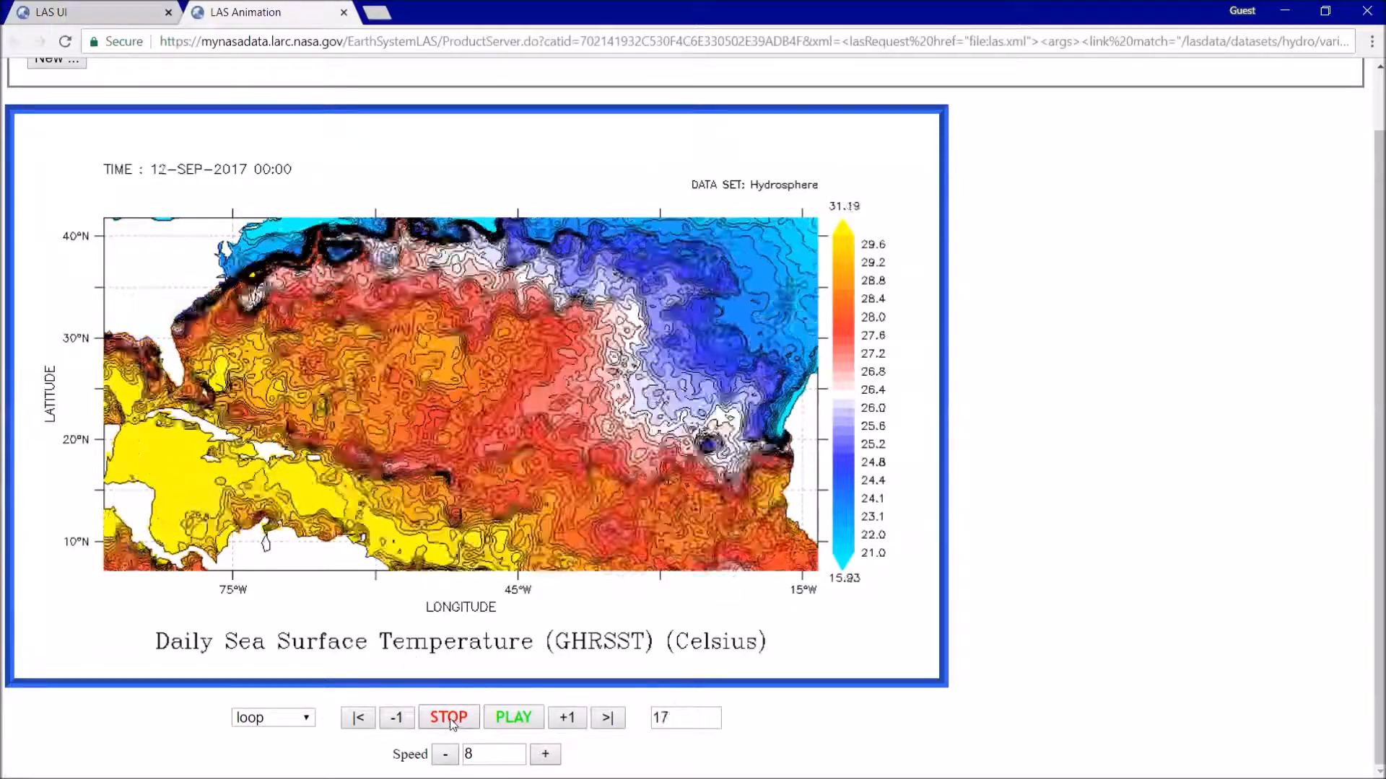
# - Stop the animation, return to the 27 August frame, and advance one frame at a time to 12 September 2017
pyautogui.click(437, 722)
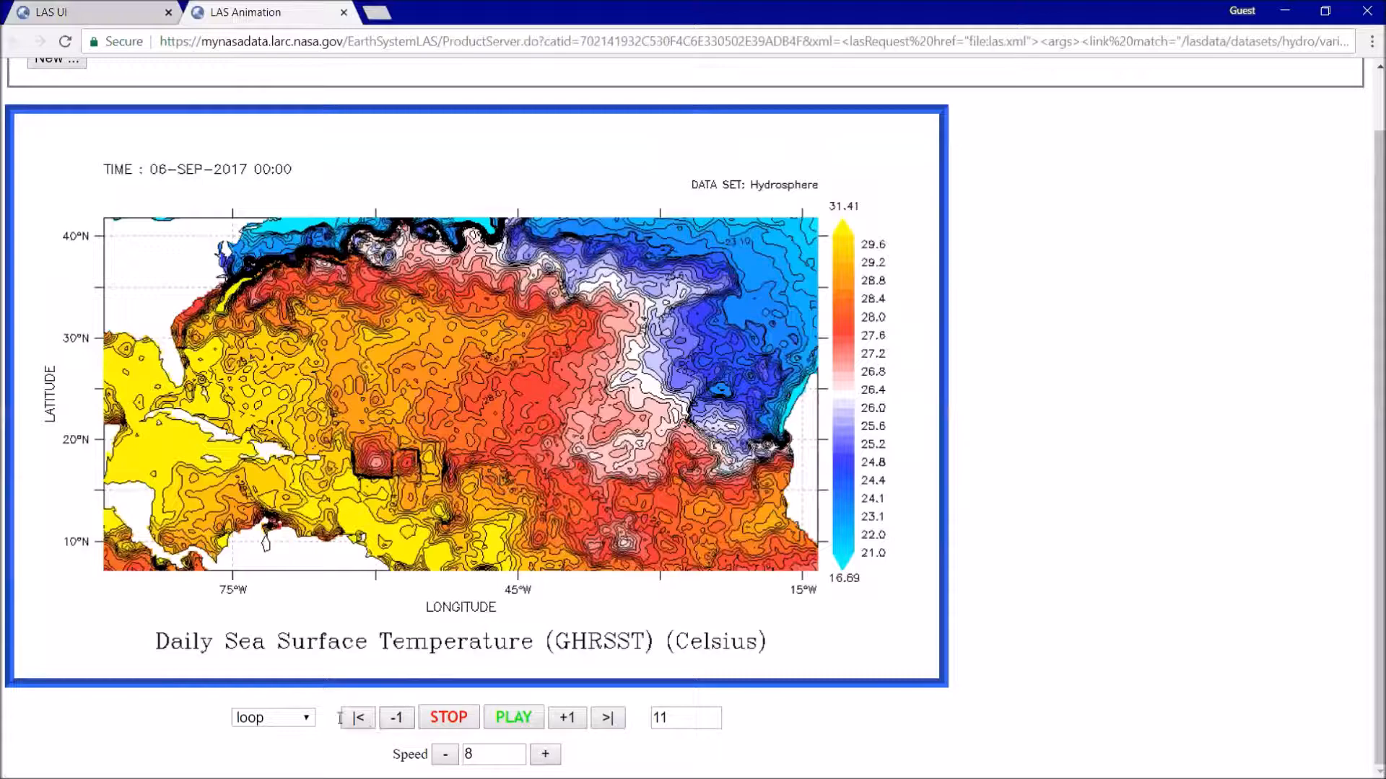
pyautogui.click(351, 720)
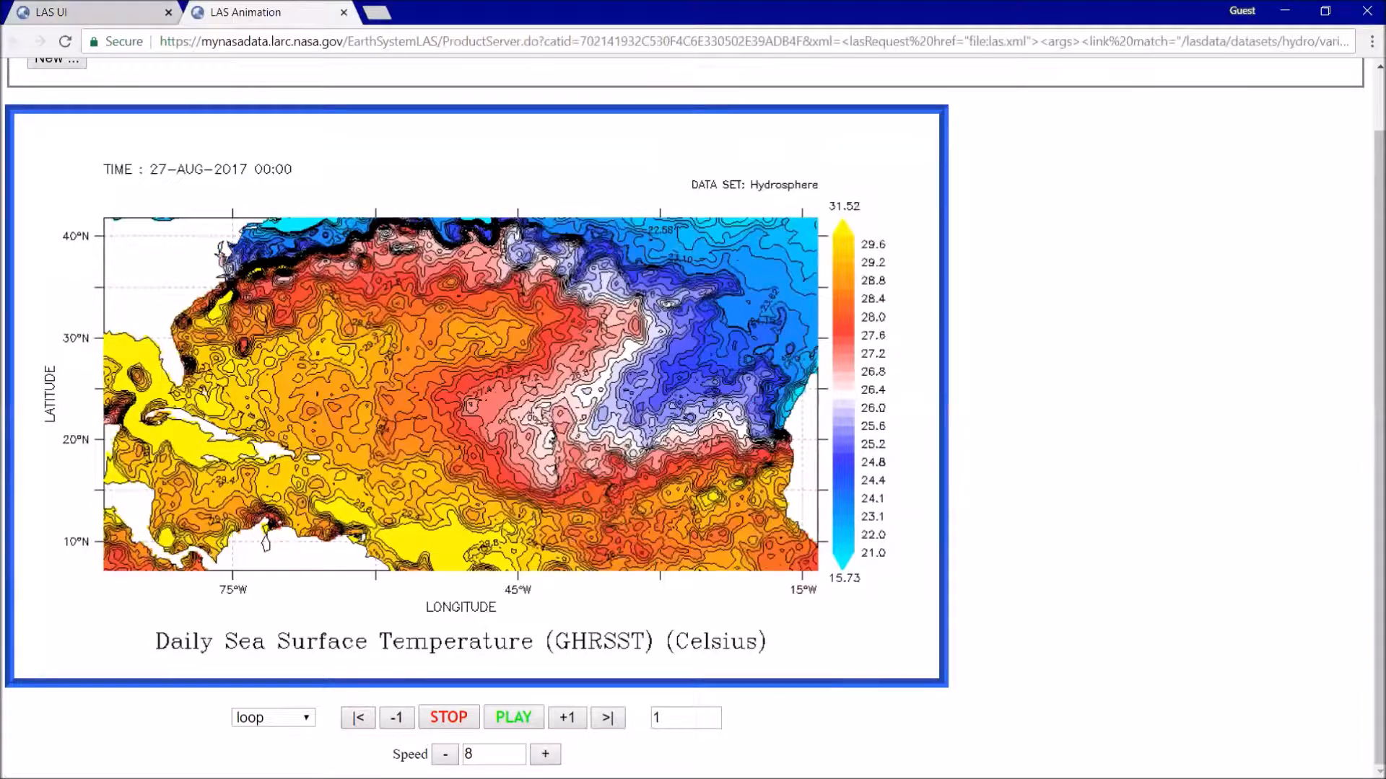
pyautogui.click(562, 724)
pyautogui.click(562, 726)
pyautogui.click(564, 727)
pyautogui.click(564, 728)
pyautogui.click(564, 727)
pyautogui.click(565, 728)
pyautogui.click(564, 728)
pyautogui.click(564, 728)
pyautogui.click(565, 728)
pyautogui.click(564, 727)
pyautogui.click(564, 727)
pyautogui.click(564, 727)
pyautogui.click(564, 728)
pyautogui.click(564, 728)
pyautogui.click(564, 728)
pyautogui.click(564, 728)
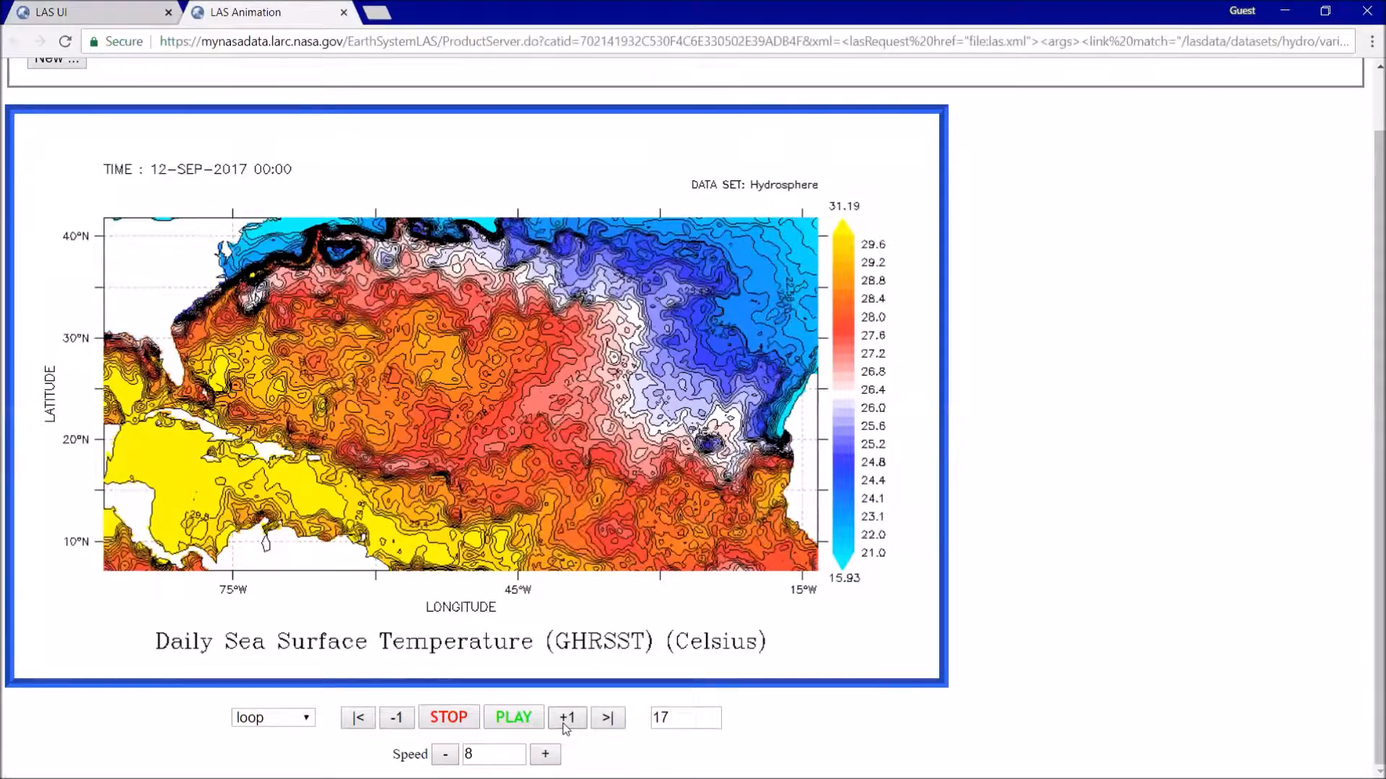